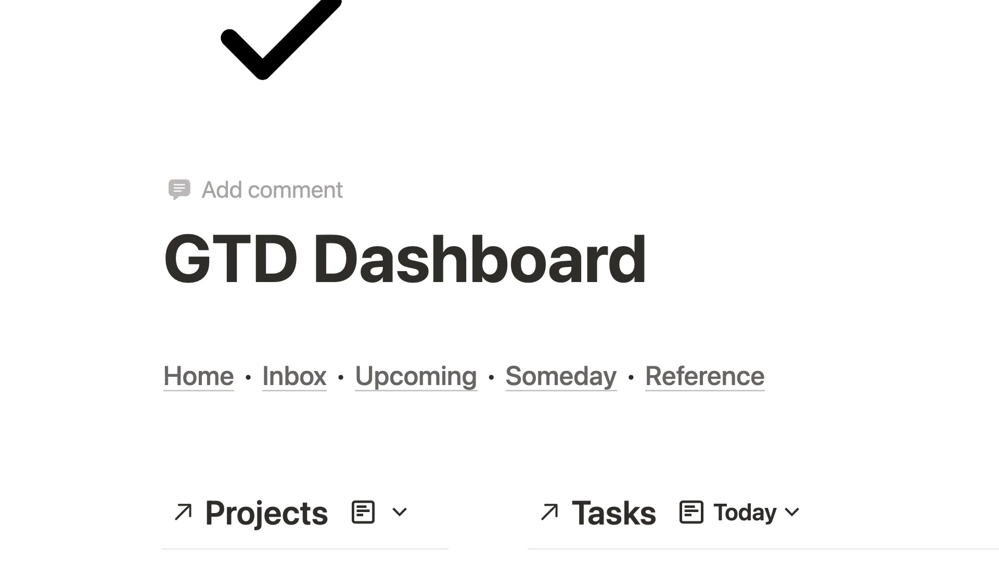
Scroll to the Tasks block and show its views: Inbox, Today, Overdue, Scheduled, Next 7 Days, Recently Done.
key("ctrl+backslash")
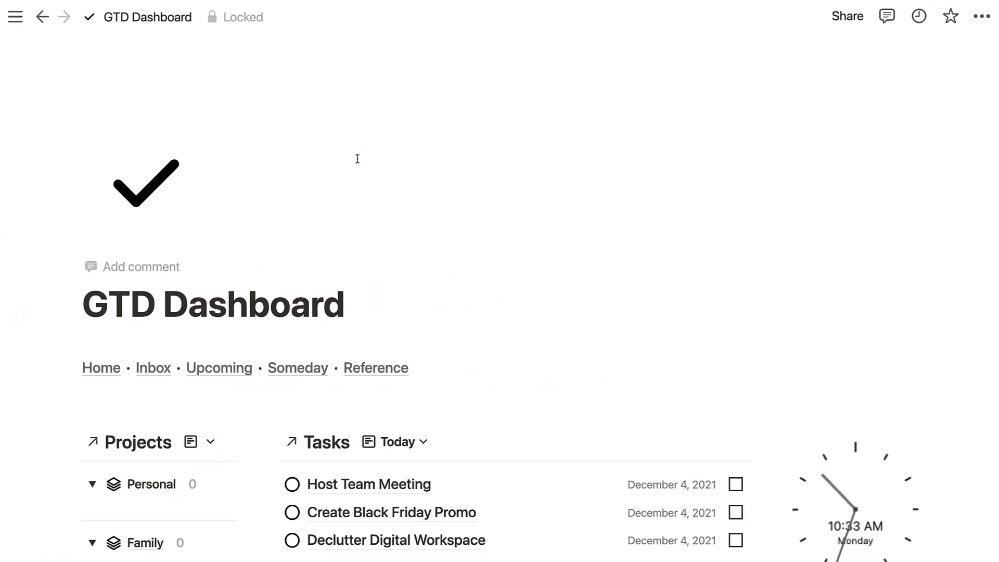
scroll(357, 159, "down", 3)
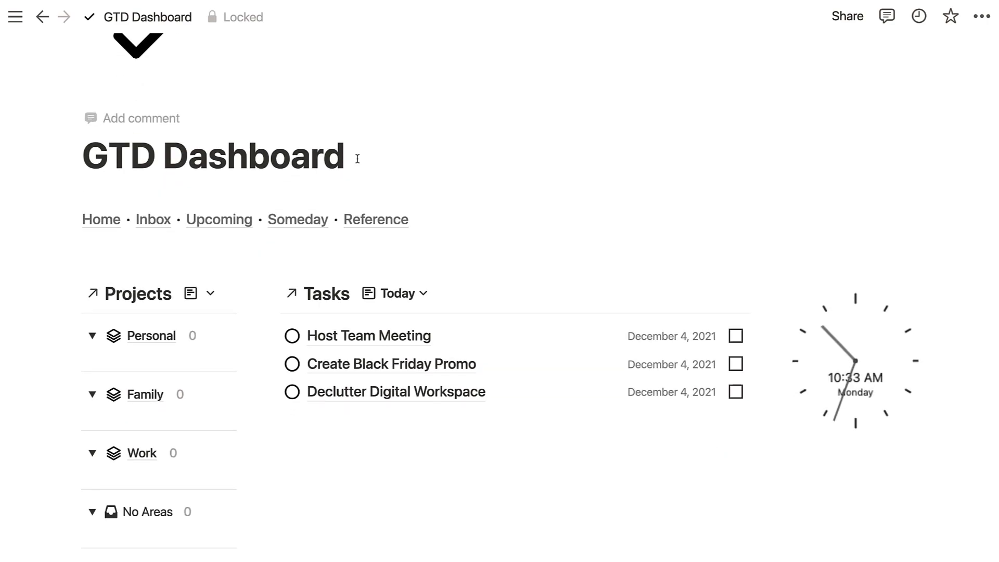
scroll(357, 159, "down", 3)
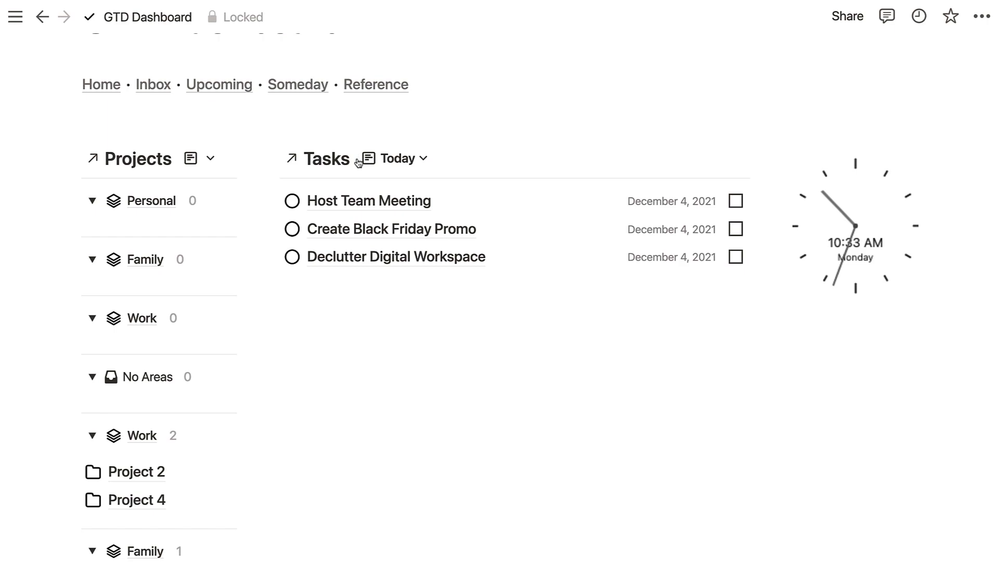
scroll(358, 163, "down", 2)
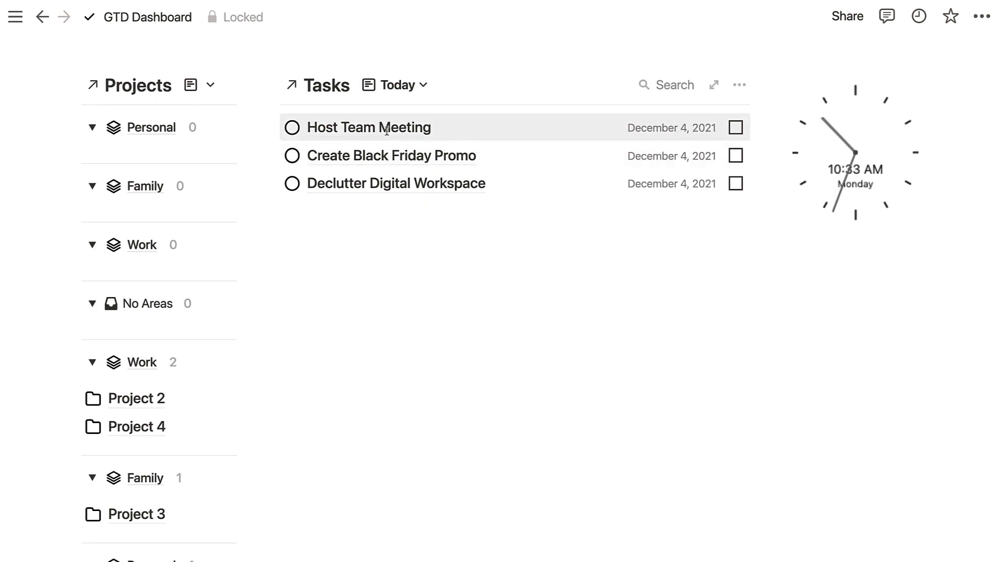
left_click(405, 86)
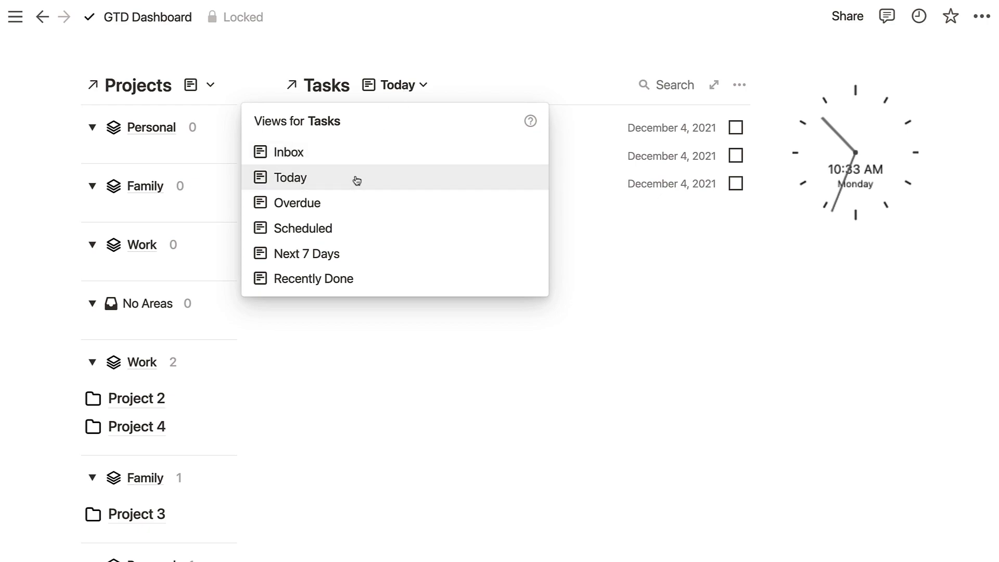
Switch the Tasks list to the Overdue view, then back to the Today view.
left_click(609, 236)
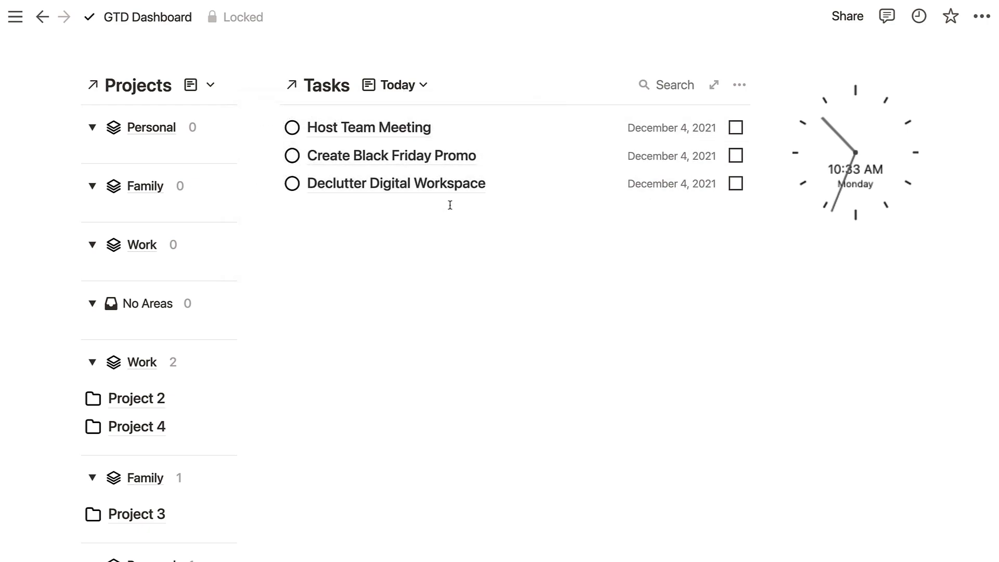
left_click(398, 84)
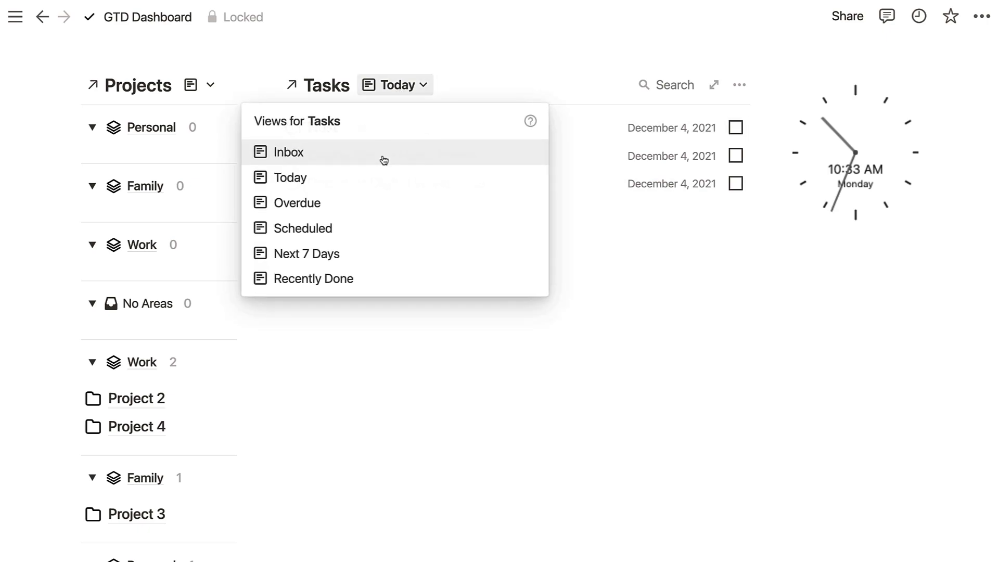
left_click(374, 204)
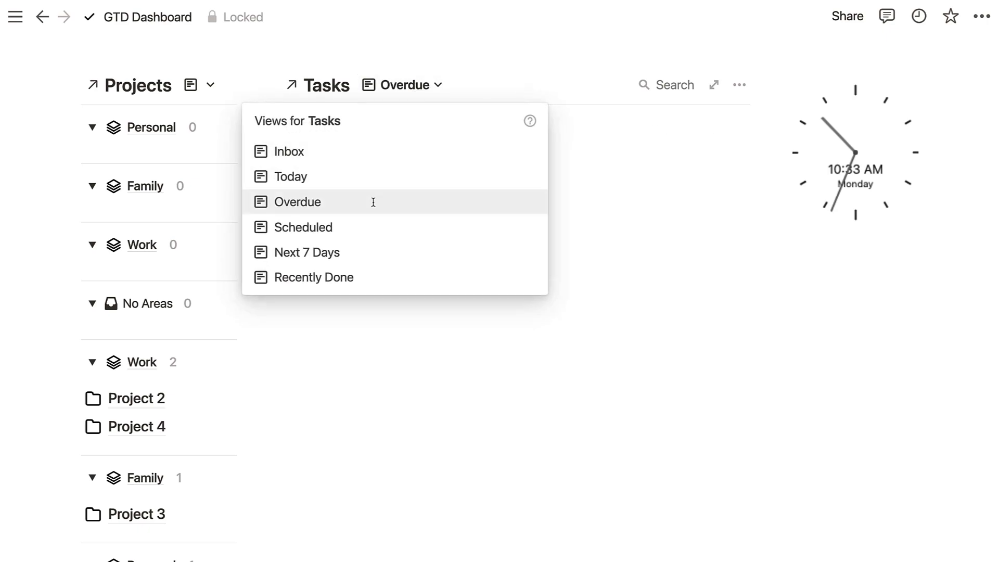
left_click(411, 91)
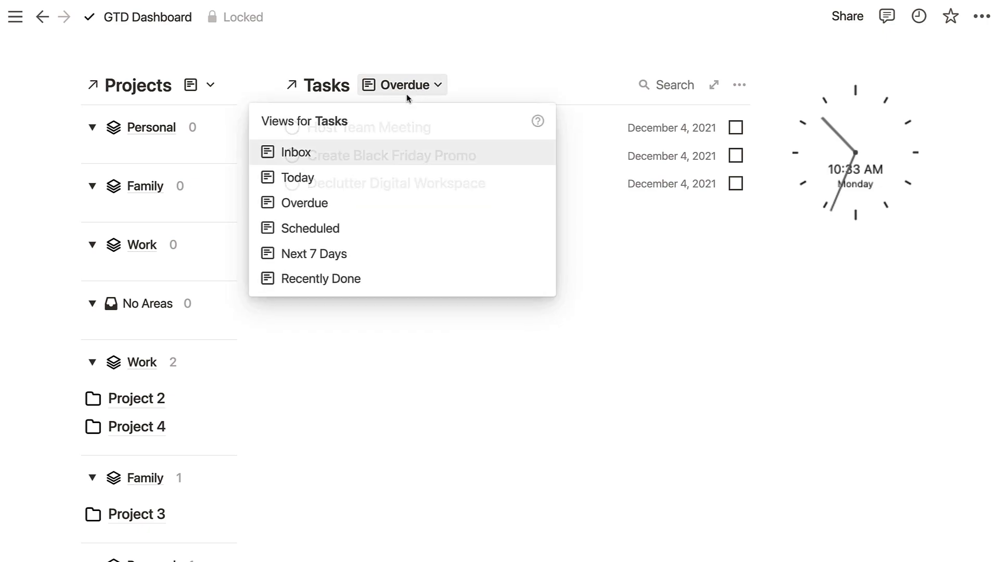
left_click(374, 181)
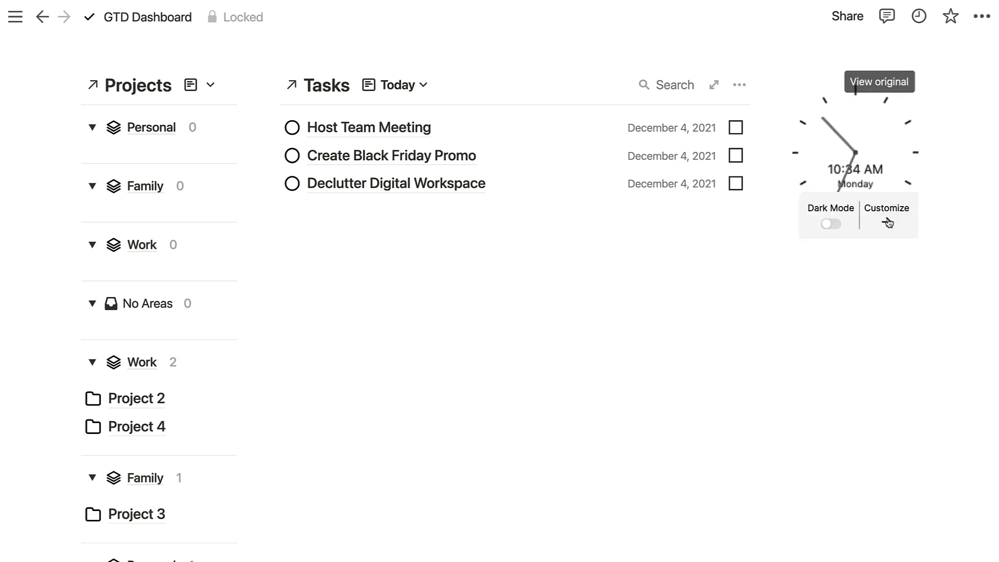
Toggle the clock widget's dark mode on and off, then collapse the Work, Family and Personal groups.
left_click(833, 225)
left_click(834, 224)
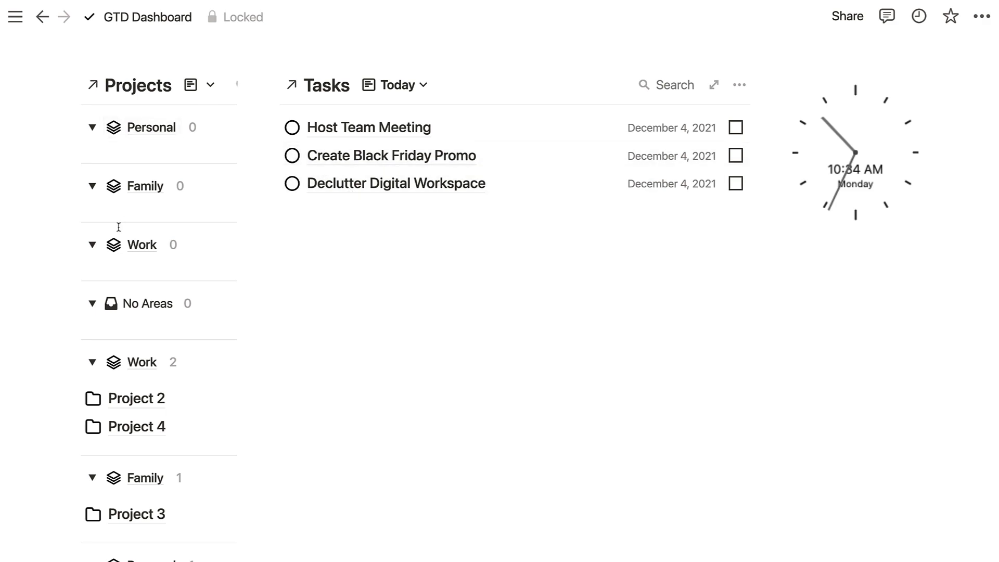
left_click(92, 362)
left_click(92, 406)
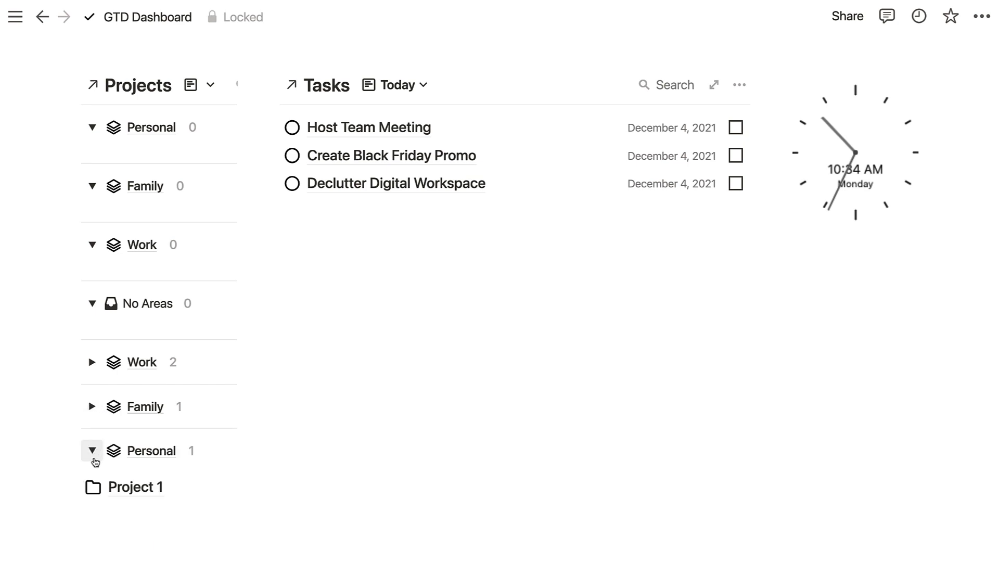
left_click(92, 450)
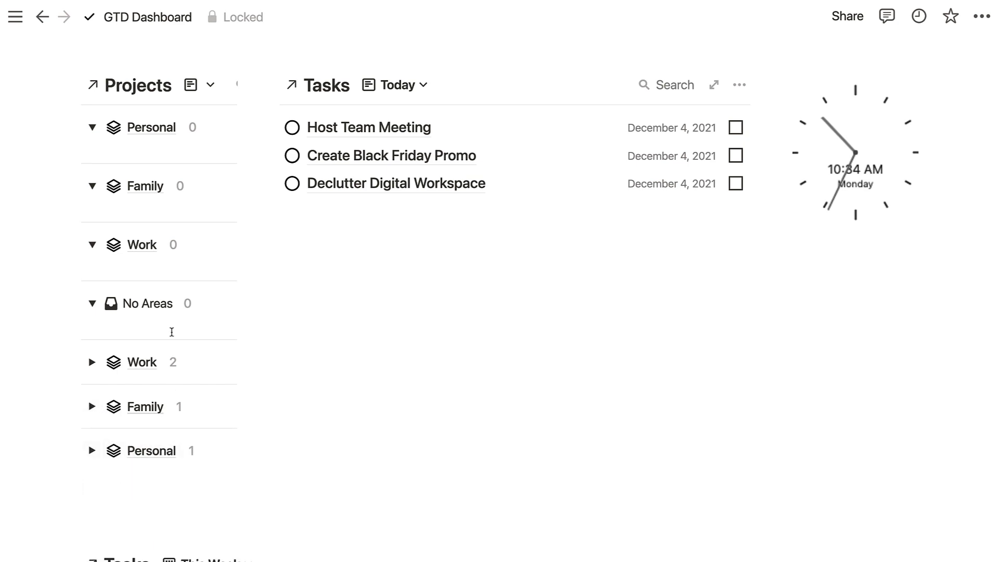
scroll(202, 417, "down", 1)
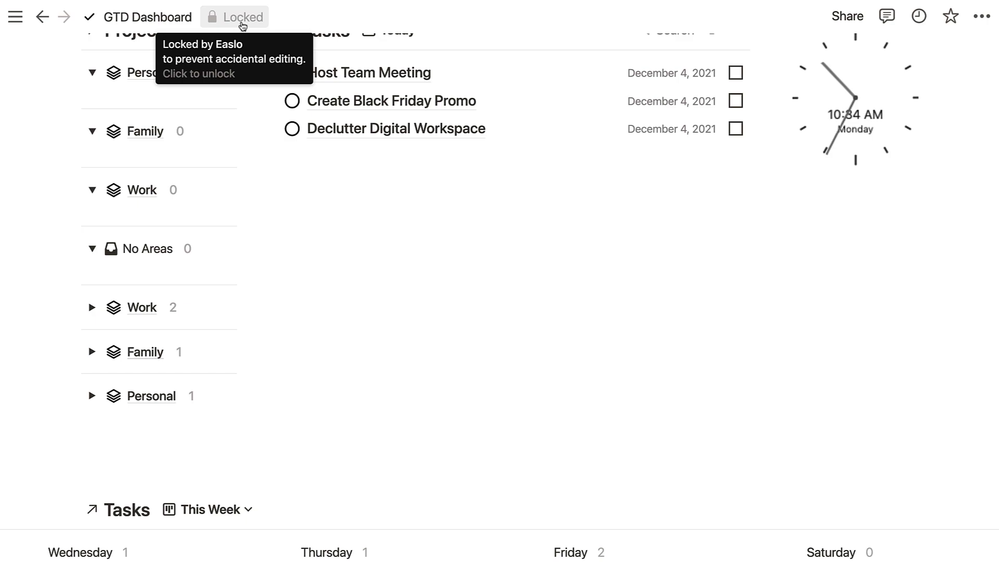
left_click(242, 25)
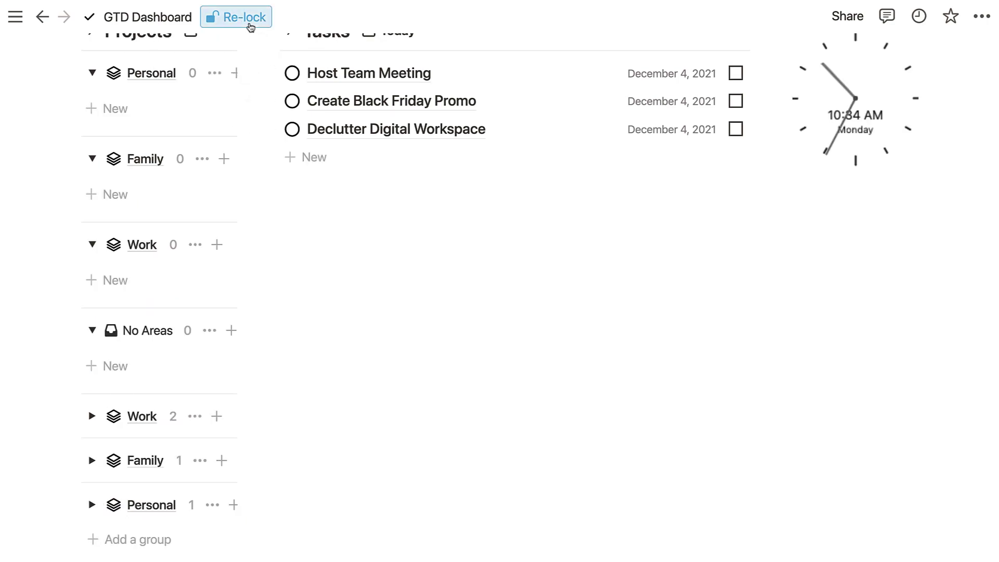
left_click(249, 25)
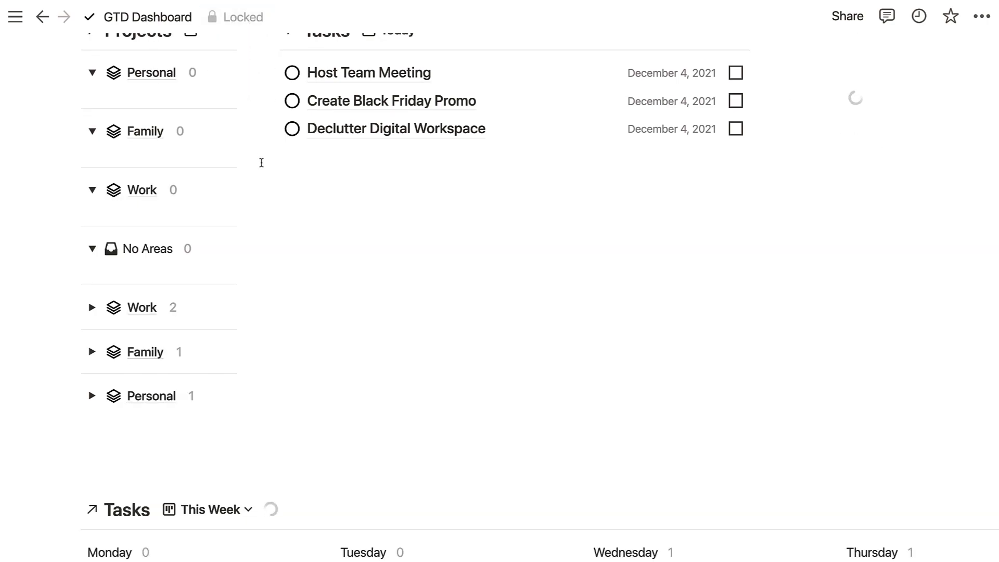
scroll(261, 163, "up", 3)
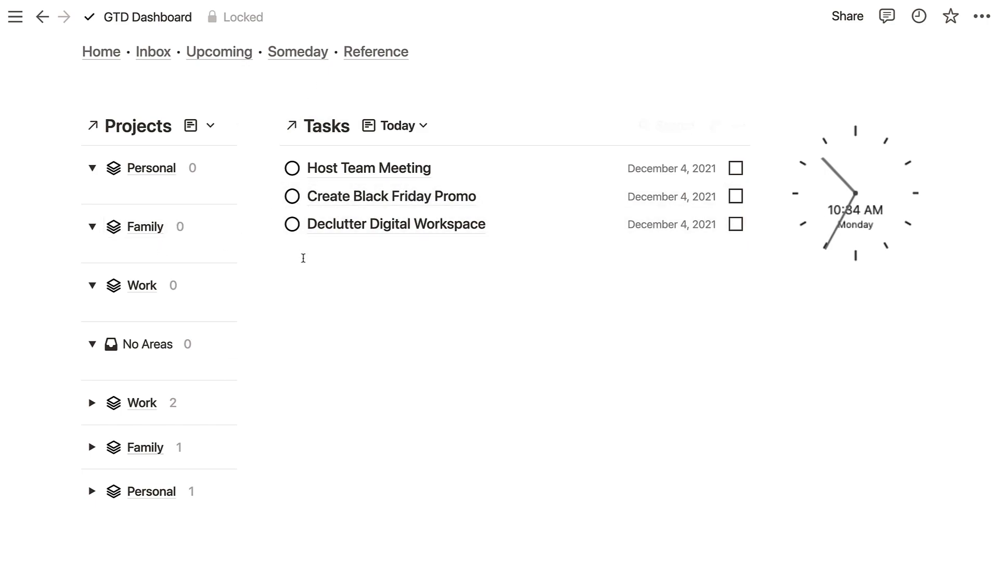
scroll(304, 258, "down", 5)
scroll(304, 258, "down", 5)
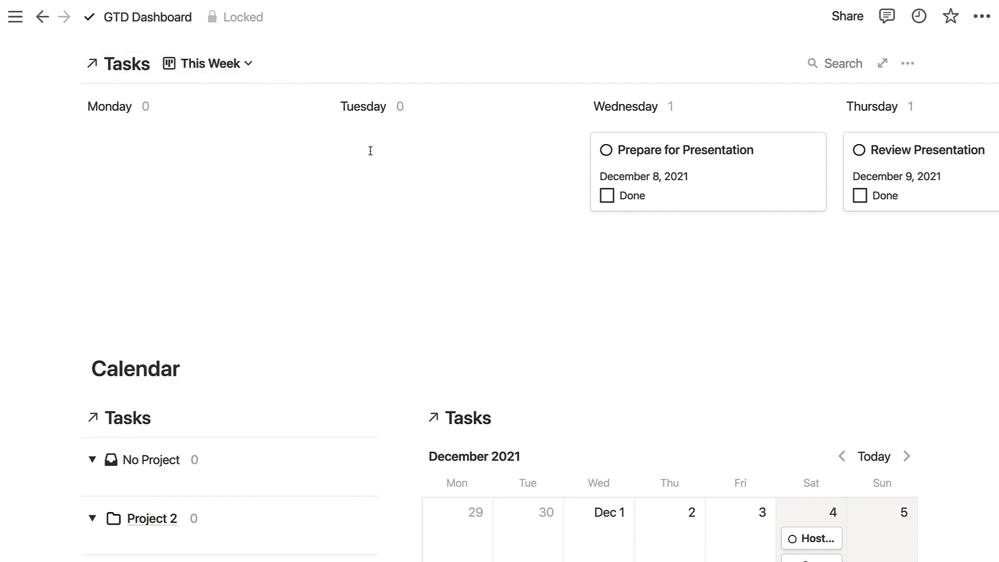
scroll(371, 150, "right", 10)
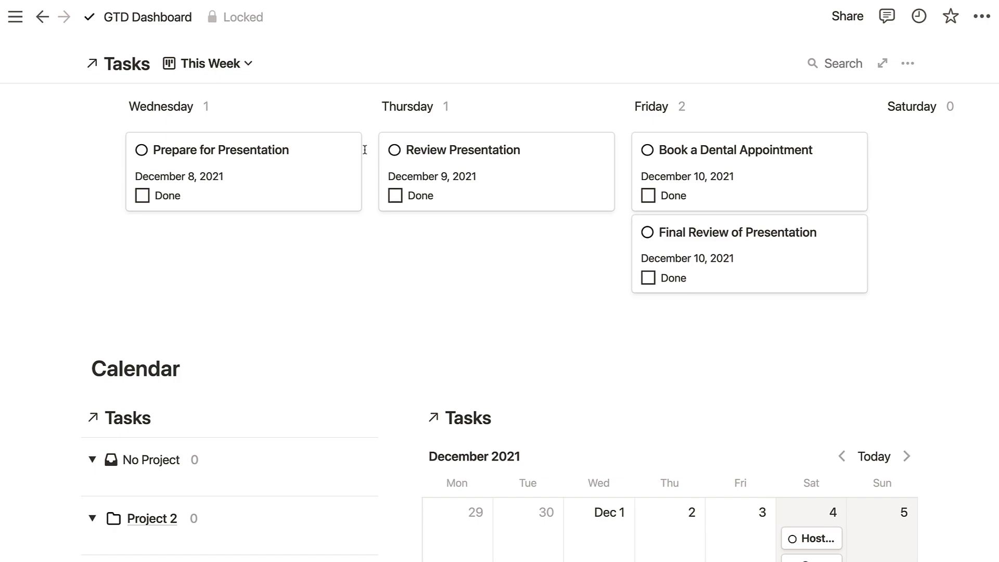
scroll(364, 150, "right", 2)
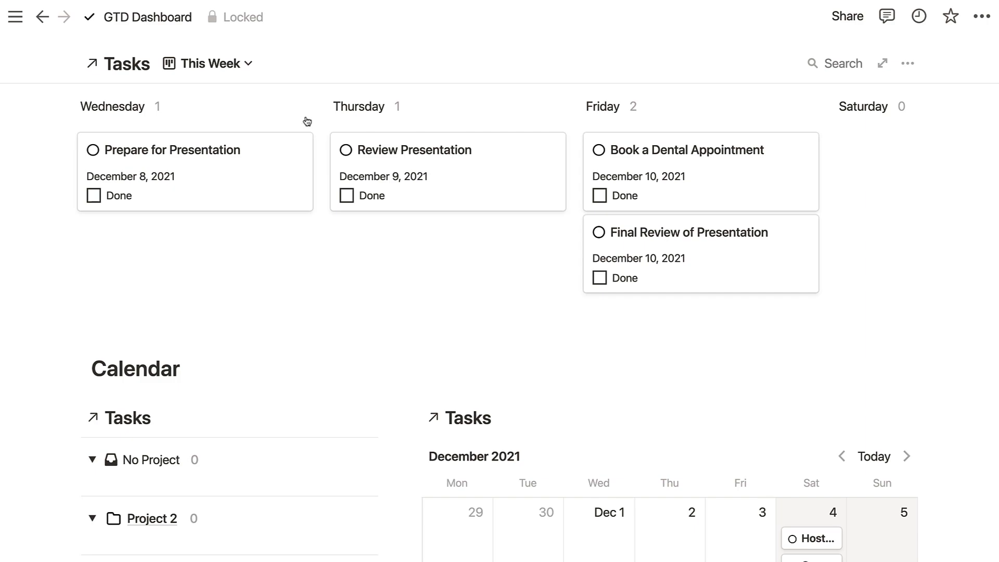
scroll(696, 167, "right", 6)
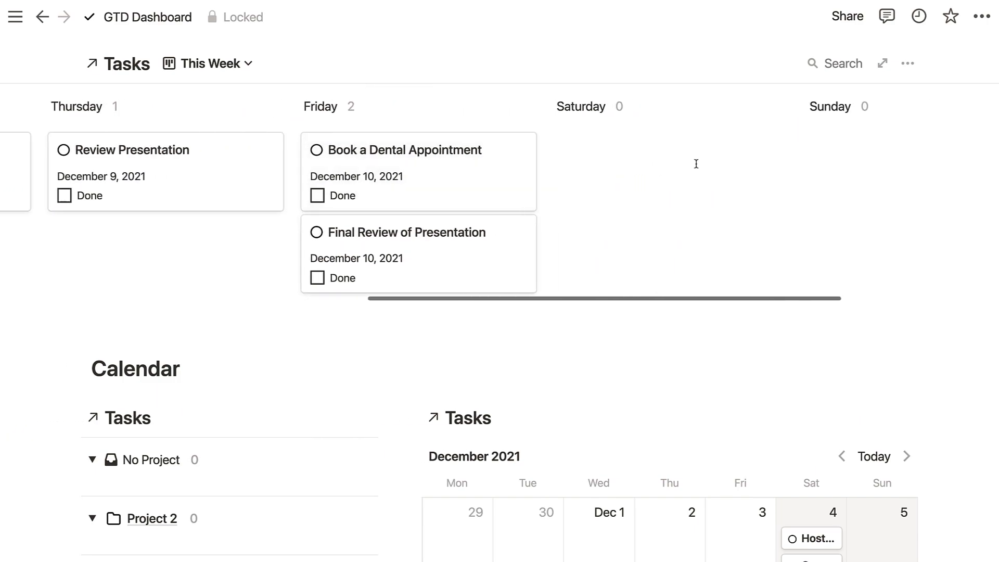
scroll(698, 164, "right", 5)
scroll(660, 151, "left", 15)
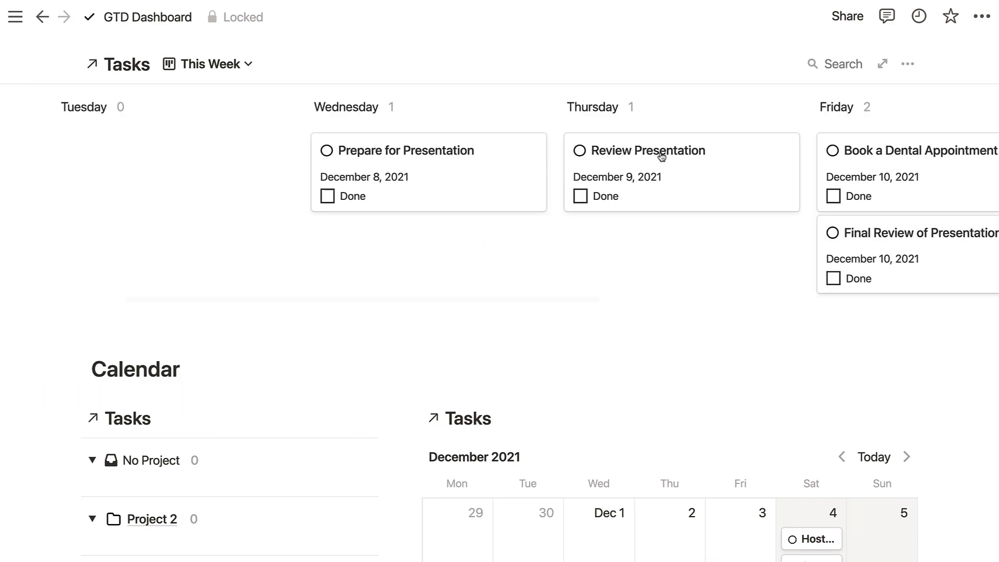
scroll(630, 221, "right", 3)
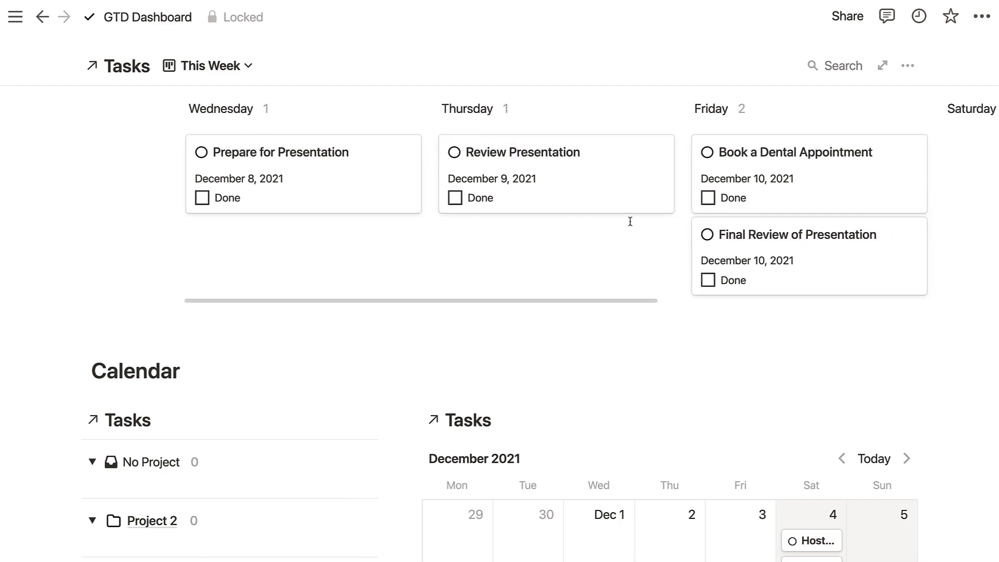
scroll(630, 221, "down", 5)
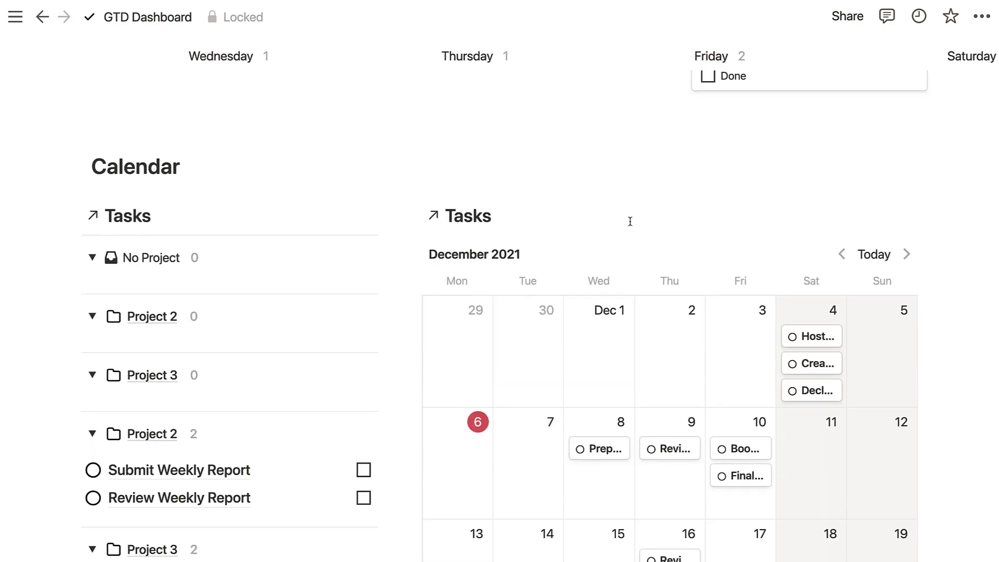
scroll(630, 221, "down", 2)
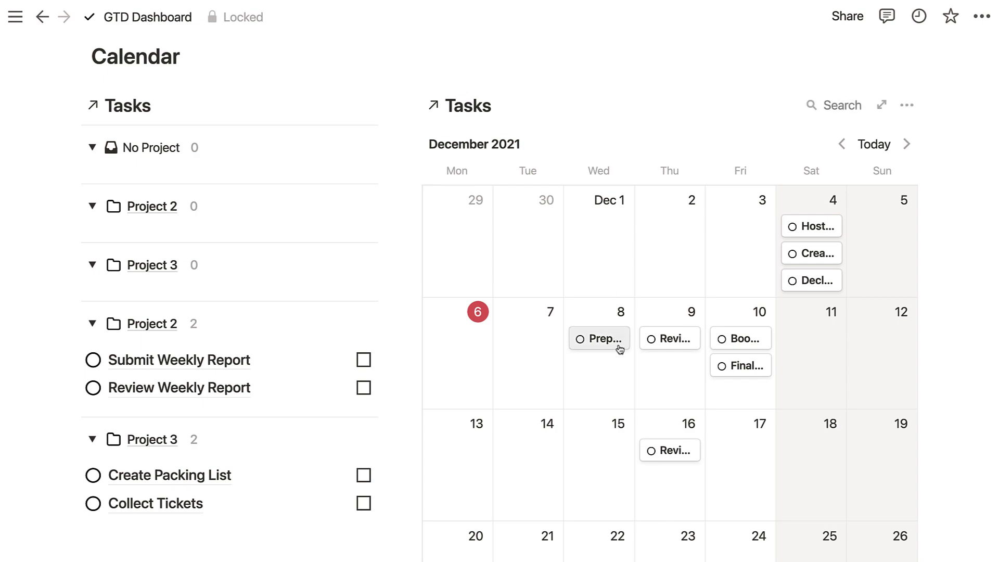
scroll(617, 348, "down", 2)
scroll(591, 285, "up", 1)
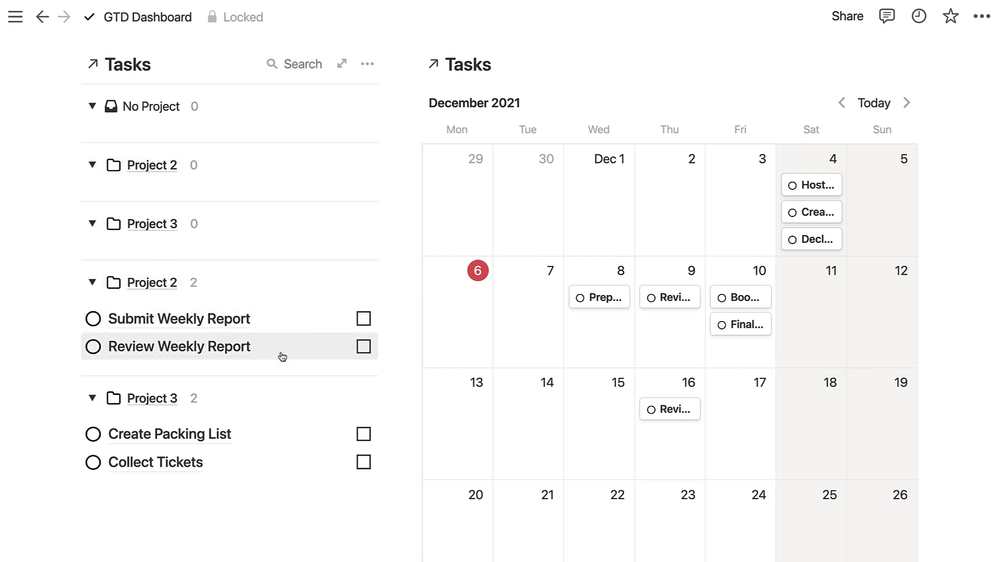
scroll(283, 357, "down", 1)
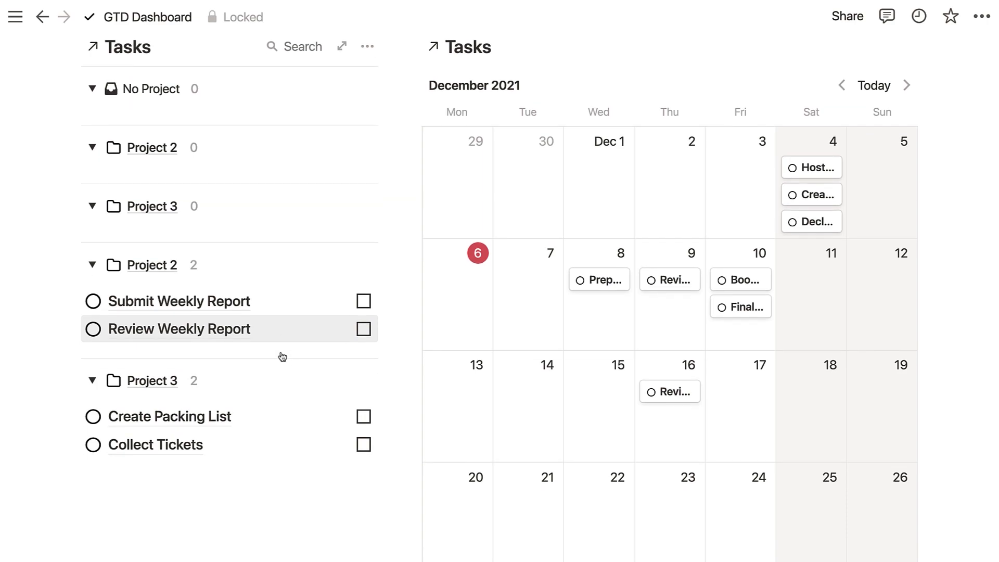
scroll(282, 357, "up", 2)
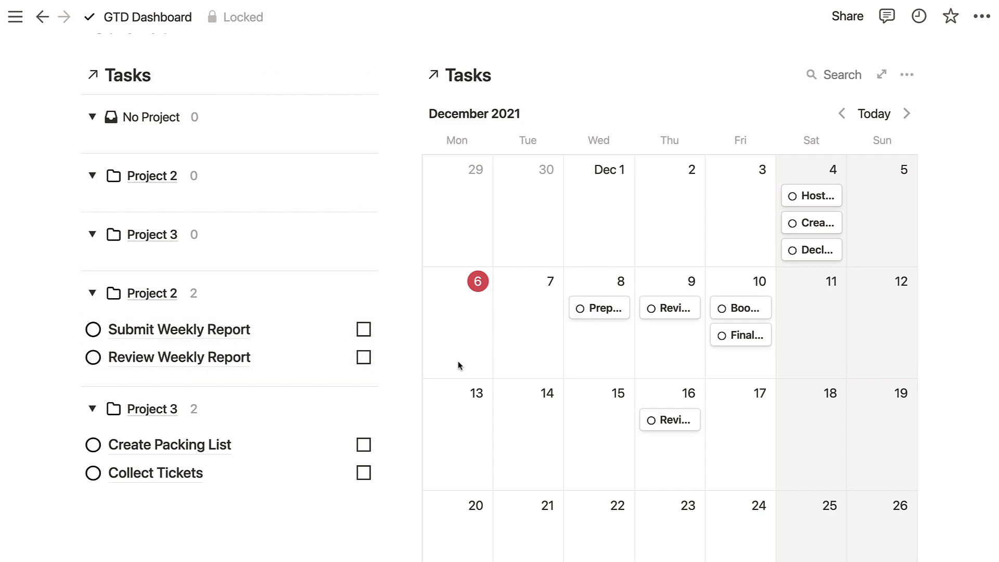
scroll(419, 308, "down", 1)
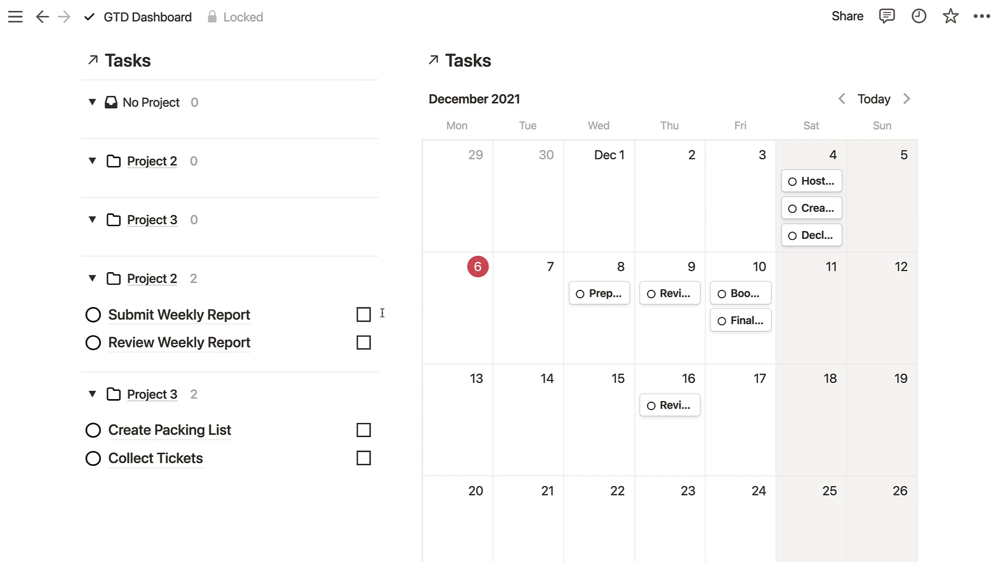
scroll(382, 313, "down", 12)
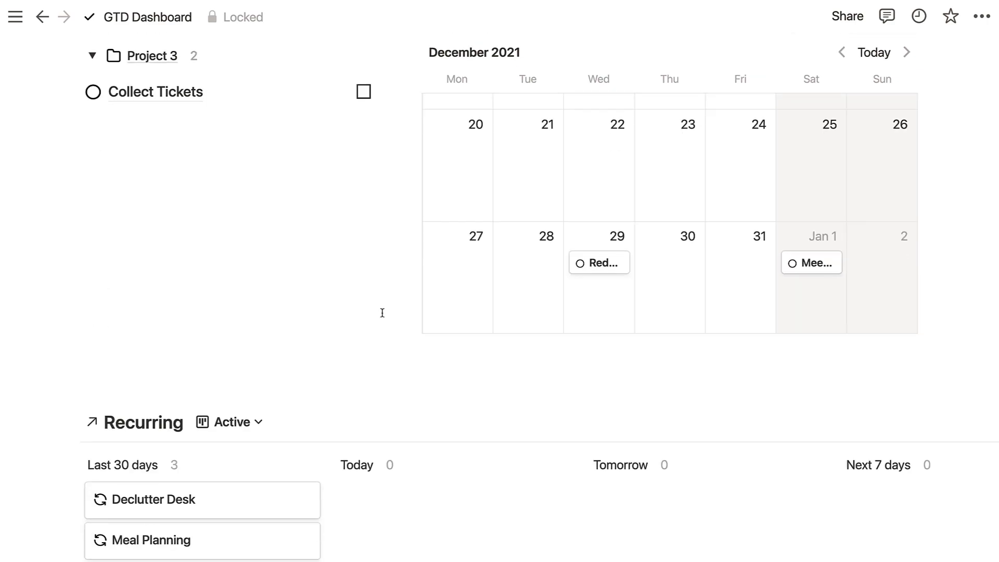
scroll(382, 312, "down", 1)
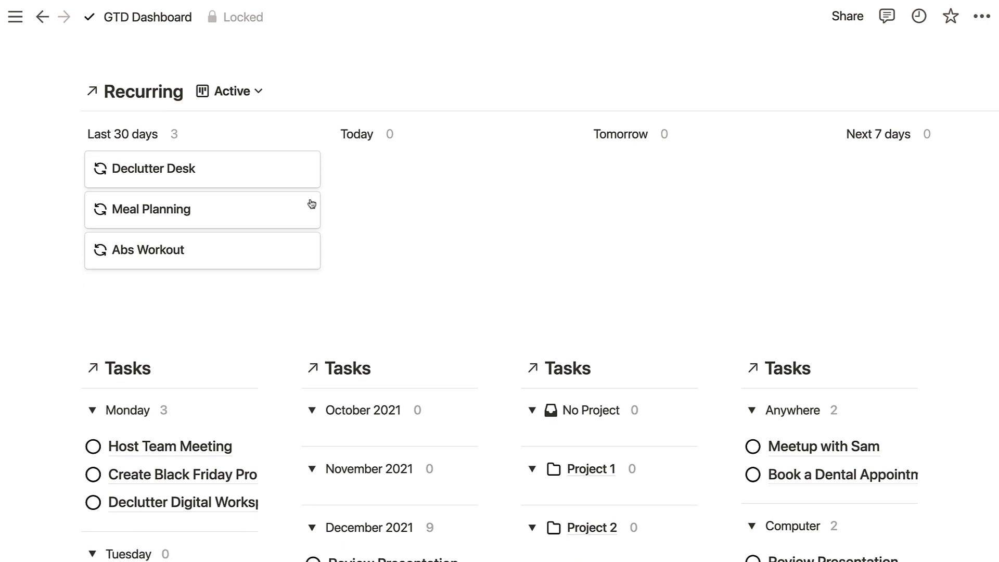
left_click(258, 92)
left_click(284, 92)
scroll(221, 205, "down", 5)
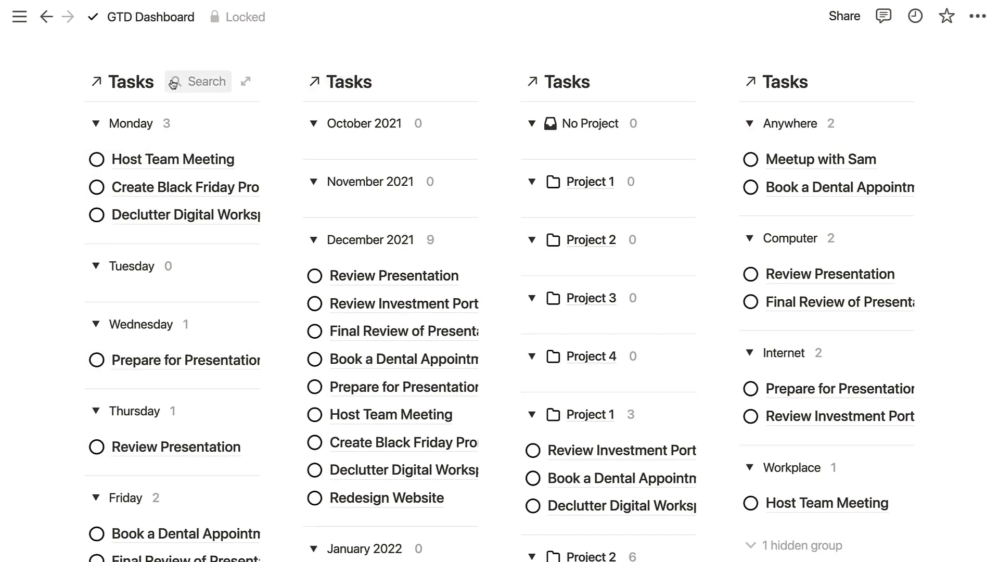
scroll(146, 250, "down", 1)
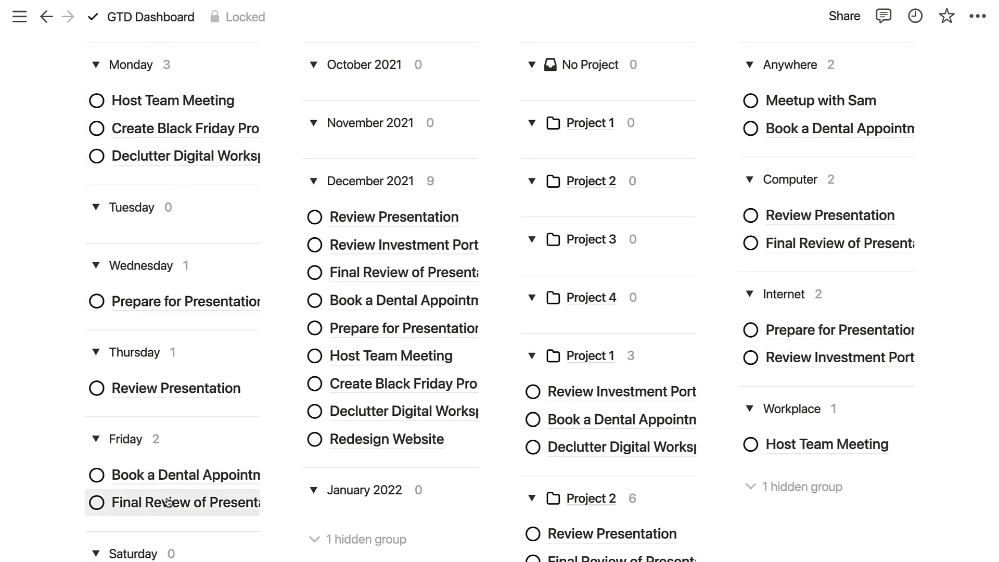
scroll(321, 330, "up", 1)
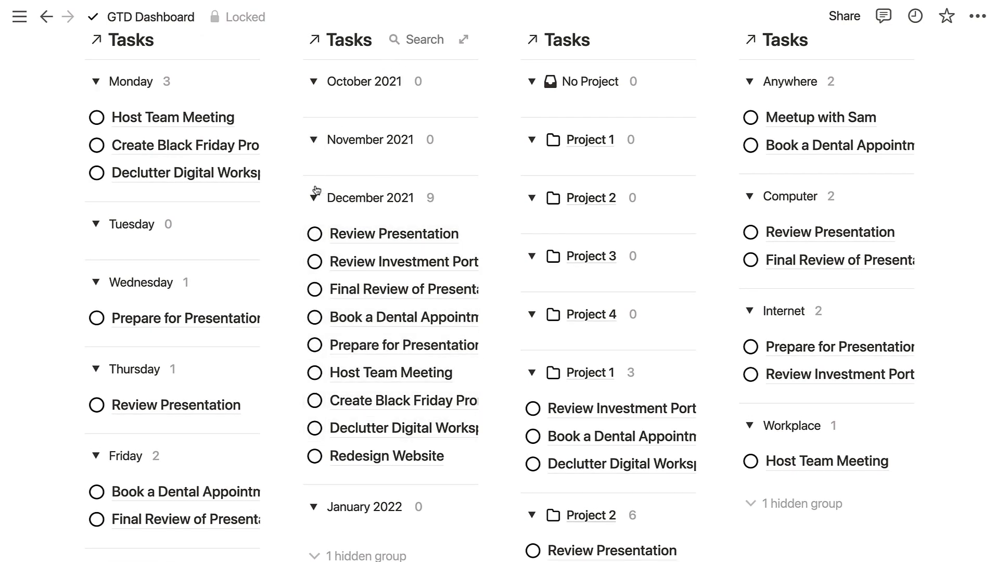
scroll(357, 399, "down", 1)
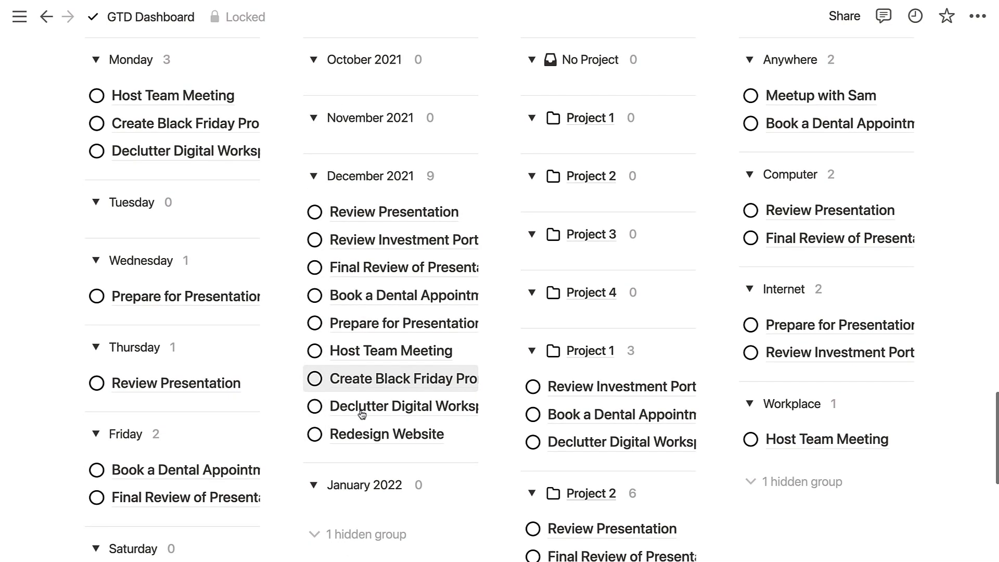
left_click(354, 543)
scroll(357, 541, "down", 3)
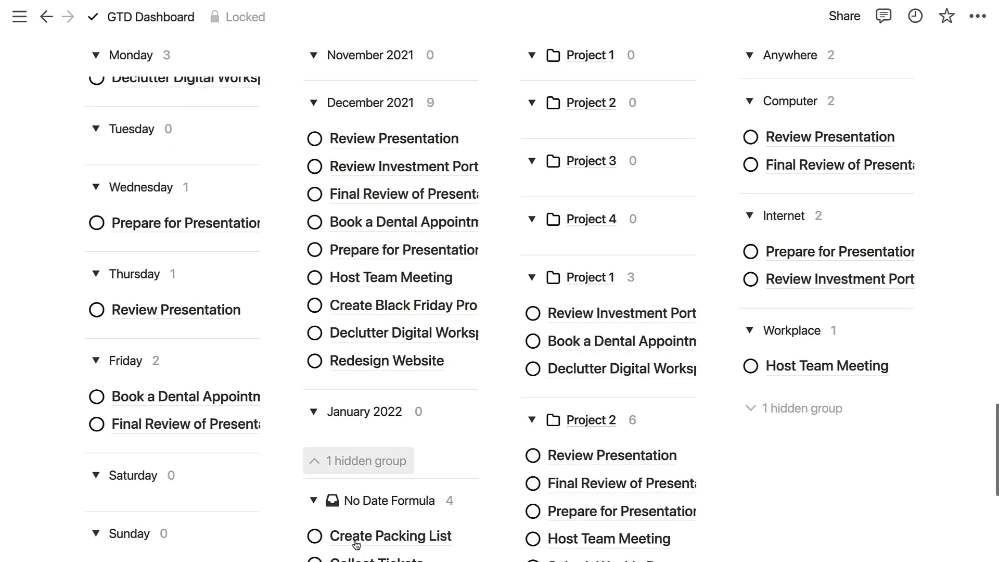
left_click(367, 472)
scroll(375, 313, "up", 6)
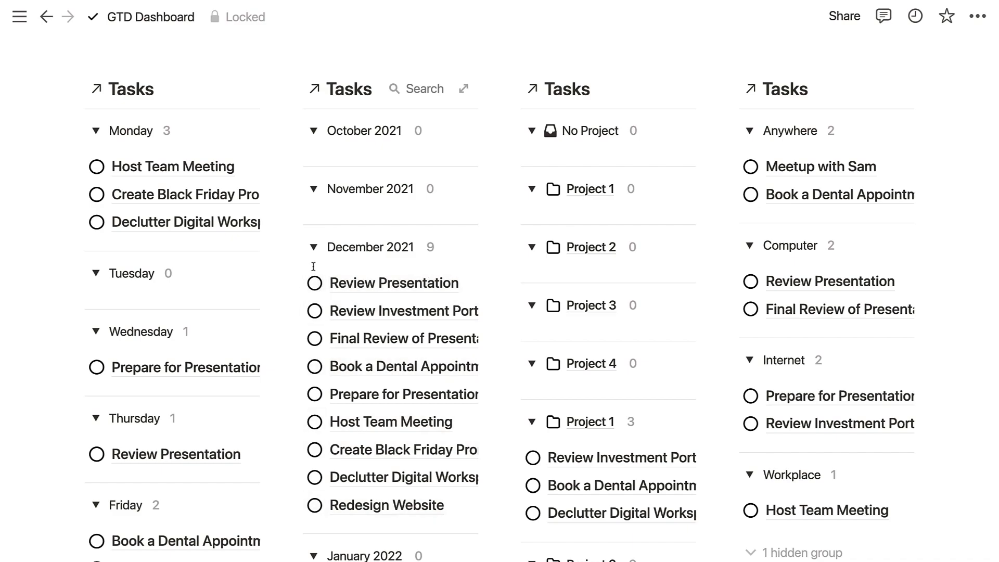
scroll(570, 263, "down", 4)
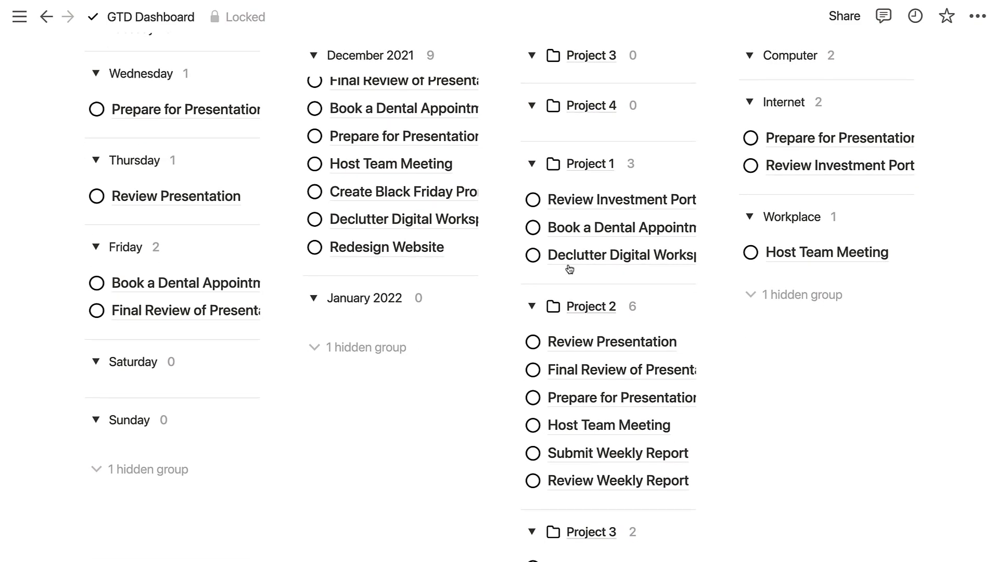
scroll(570, 268, "up", 4)
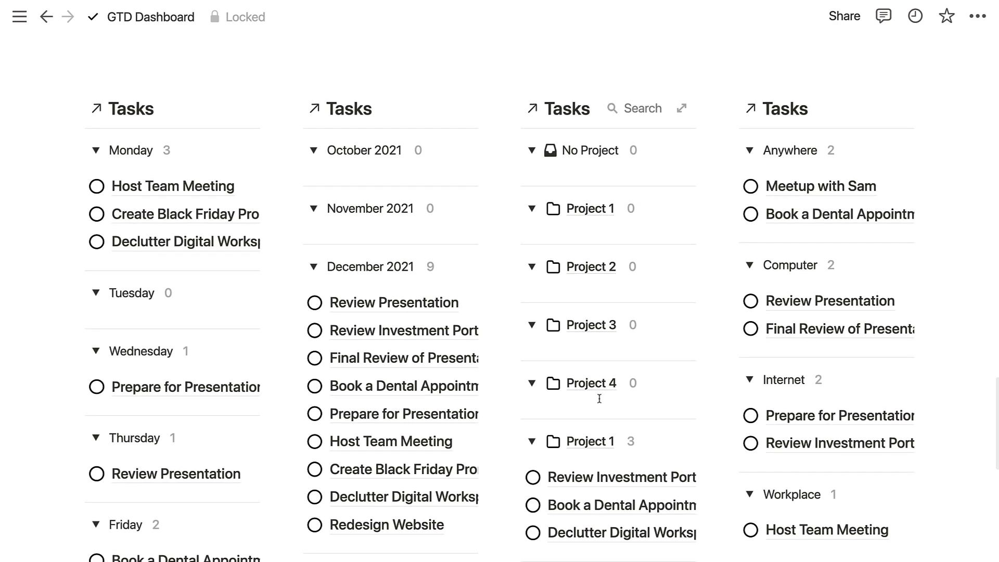
scroll(600, 395, "down", 5)
scroll(584, 150, "up", 5)
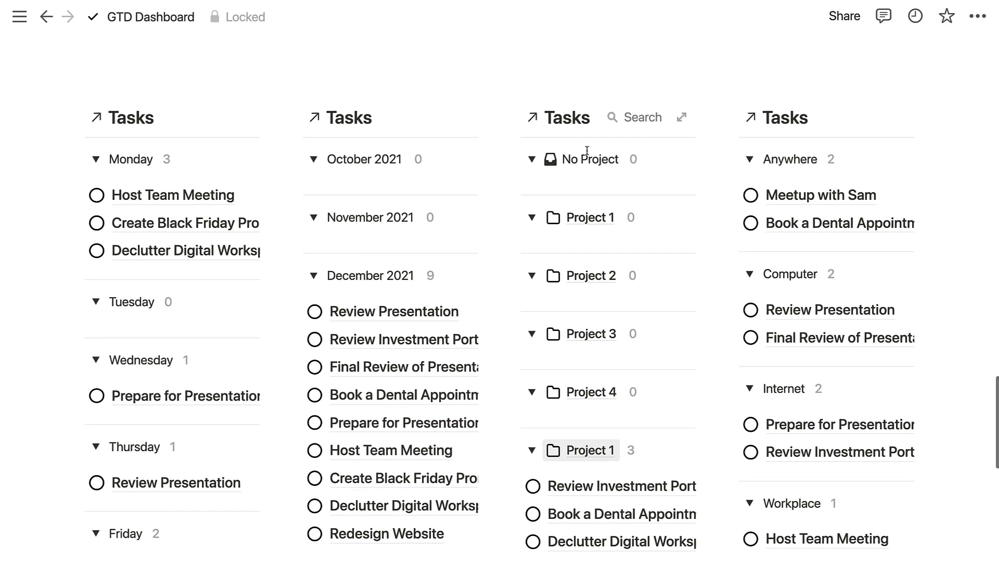
scroll(590, 149, "down", 5)
scroll(575, 457, "down", 5)
scroll(579, 458, "up", 8)
scroll(581, 458, "up", 3)
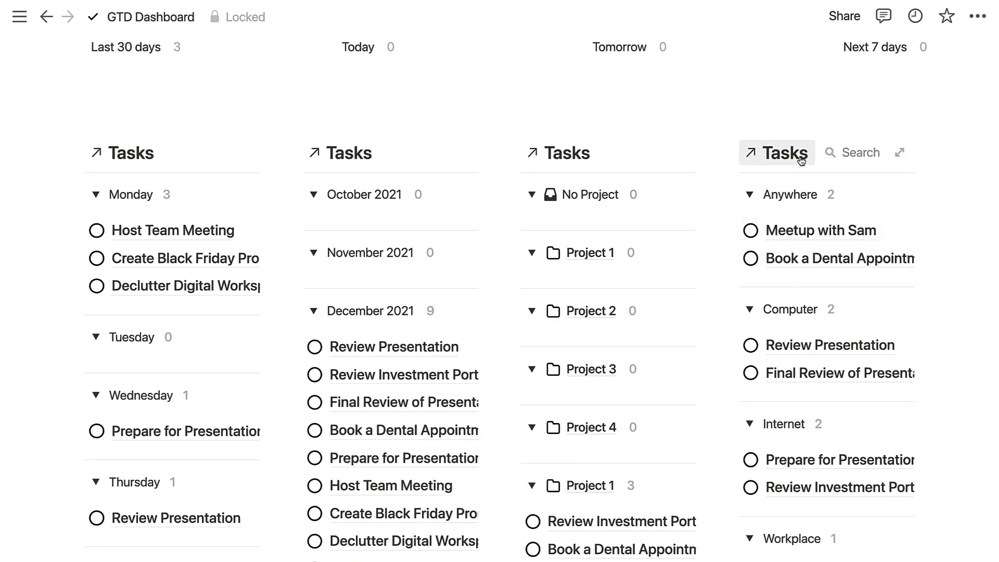
scroll(781, 321, "down", 3)
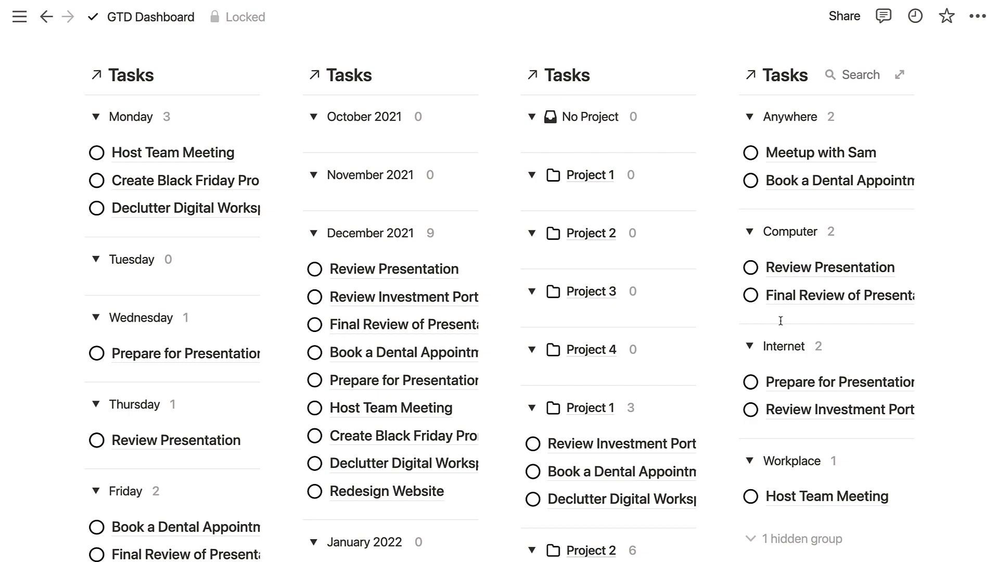
scroll(754, 368, "down", 2)
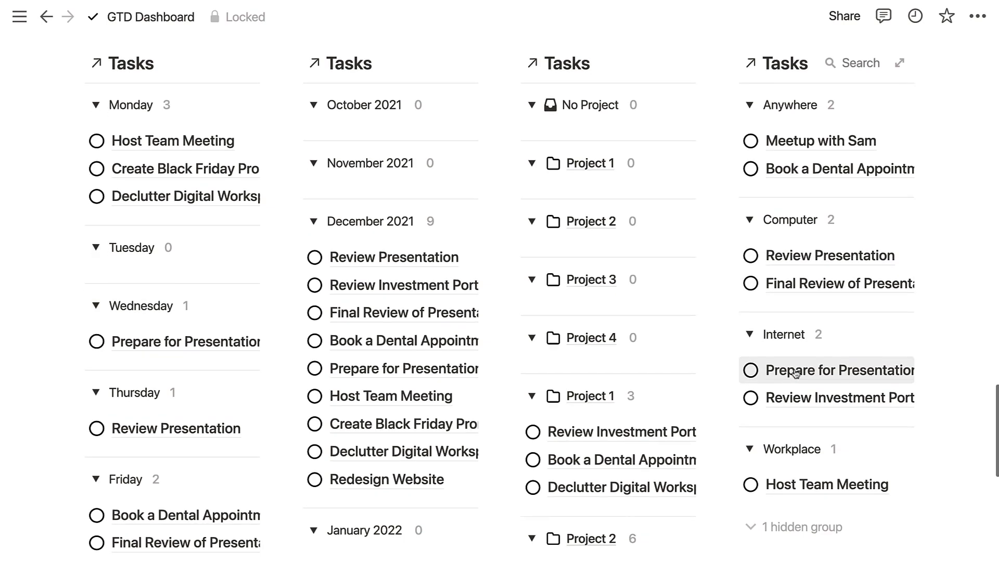
Peek at Host Team Meeting, close it, then preview the Prepare for Presentation task.
left_click(806, 457)
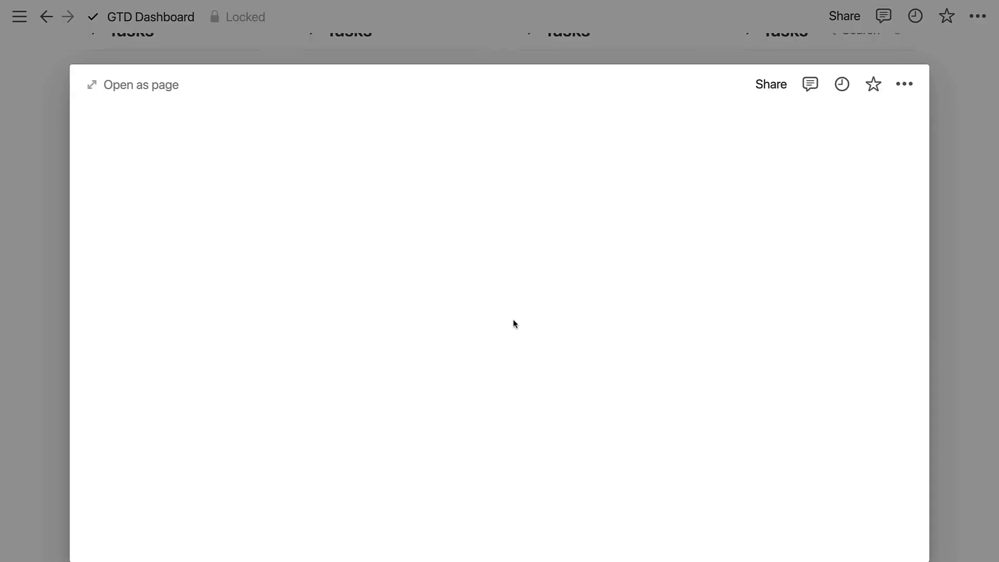
scroll(397, 281, "down", 5)
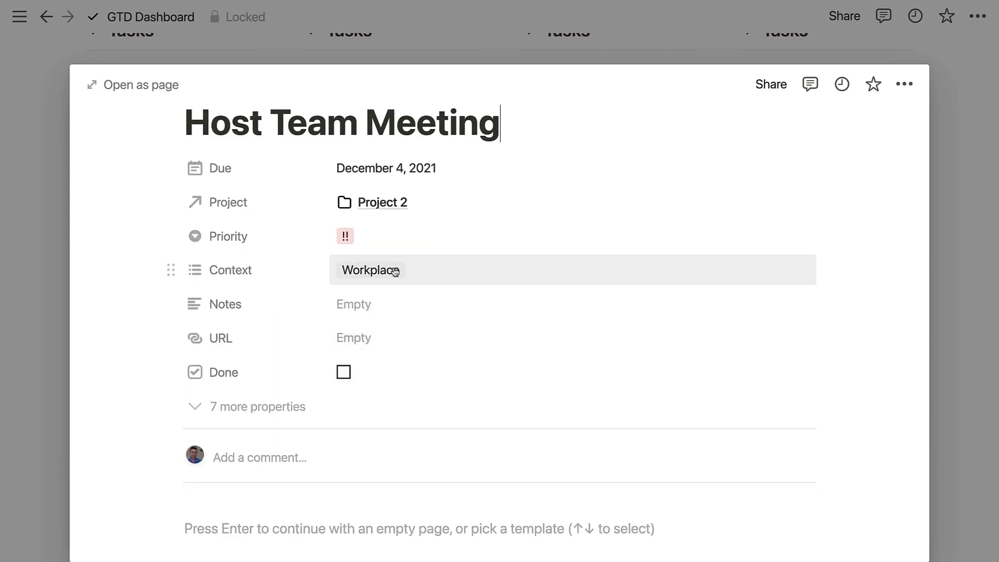
left_click(63, 225)
scroll(782, 271, "up", 5)
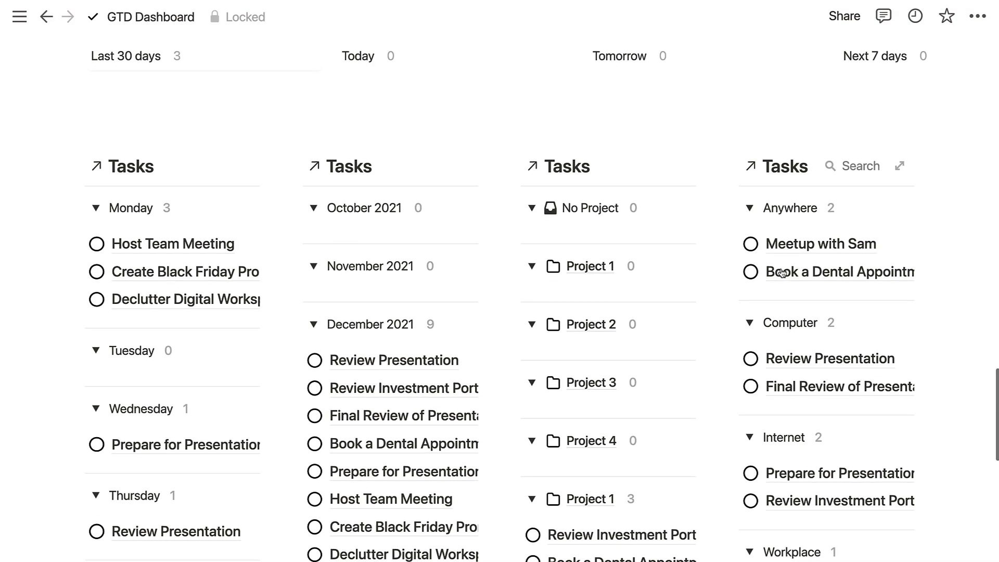
left_click(820, 475)
Close the Prepare for Presentation preview and scroll down to the Backend section.
scroll(458, 396, "down", 3)
left_click(583, 199)
left_click(963, 201)
scroll(570, 337, "down", 8)
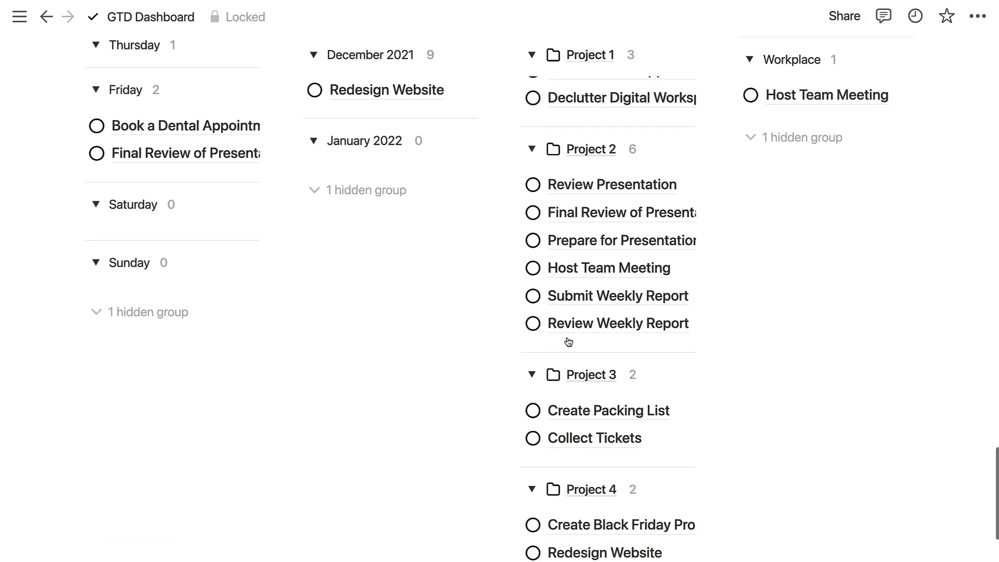
scroll(567, 337, "down", 10)
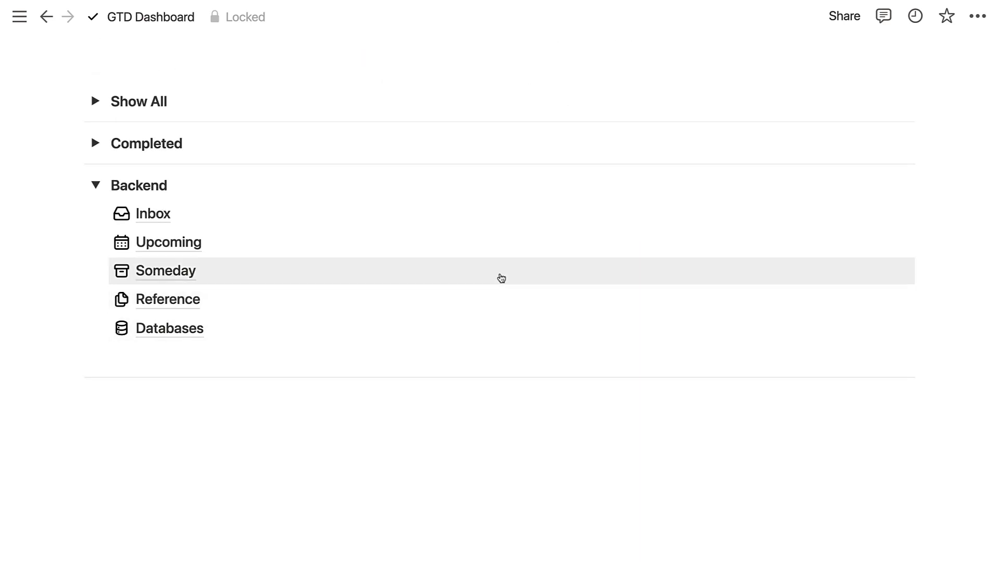
scroll(500, 278, "up", 2)
scroll(365, 271, "up", 1)
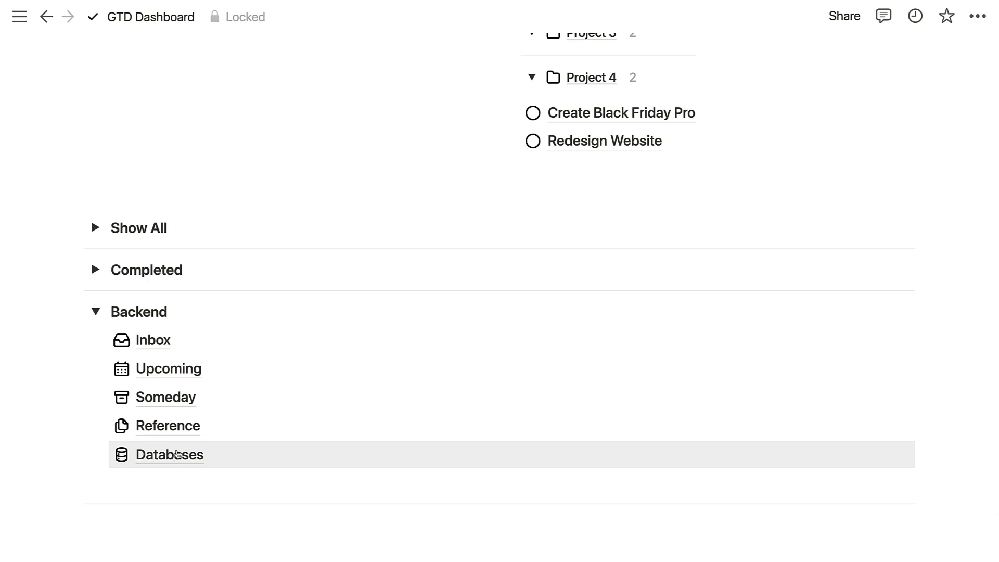
Look over the Databases page's seven databases, then go back to the GTD Dashboard.
left_click(185, 457)
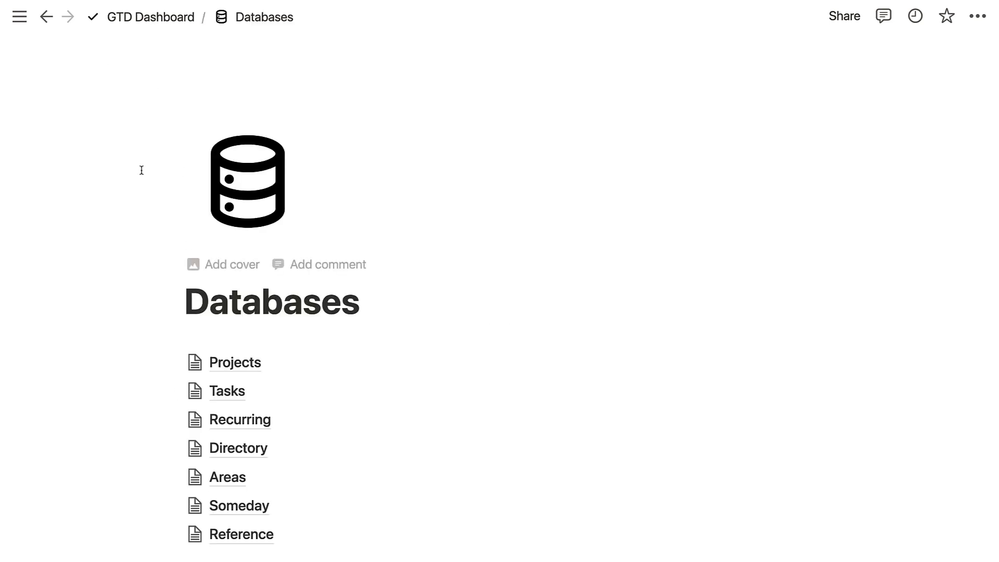
scroll(139, 250, "down", 1)
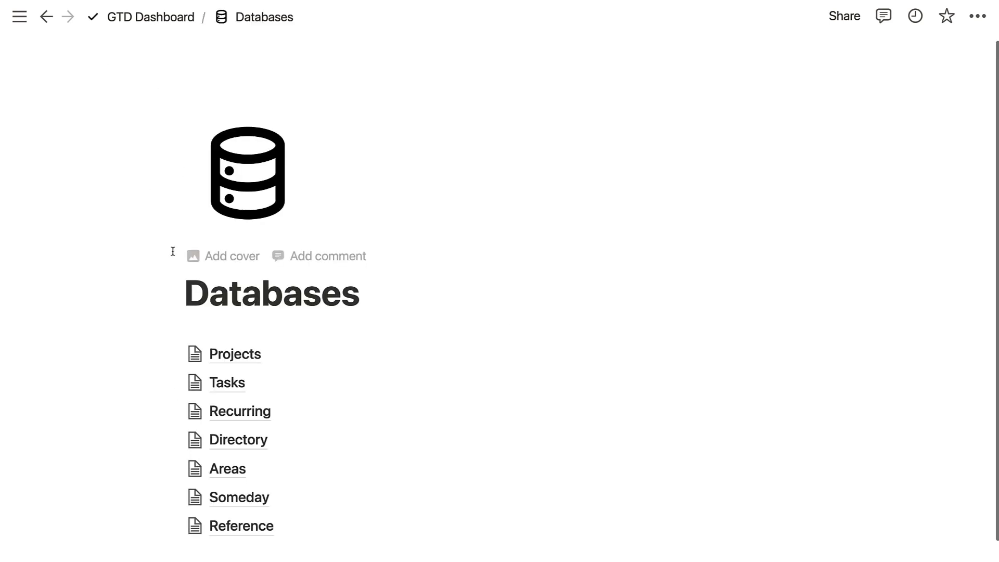
left_click(46, 17)
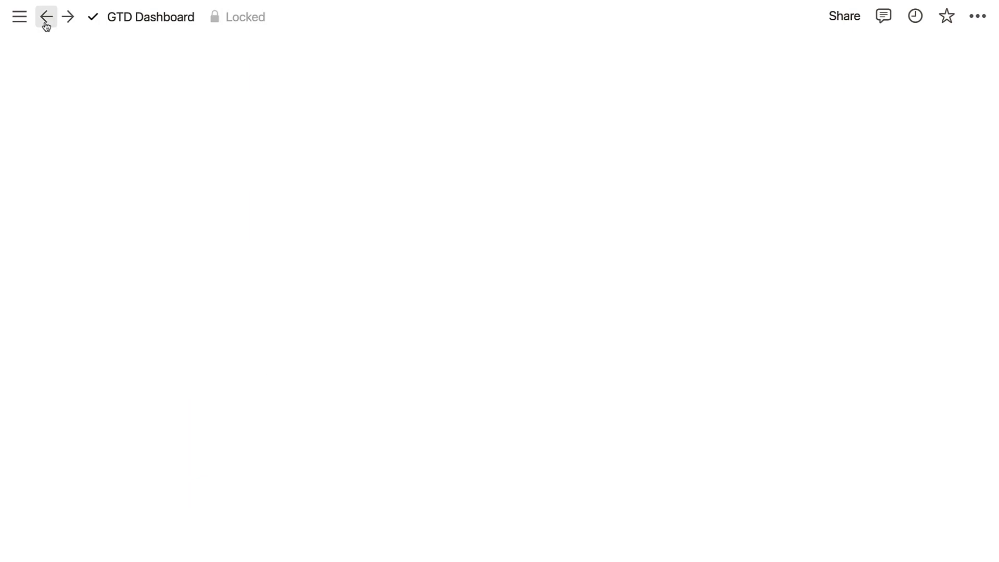
scroll(151, 134, "up", 10)
scroll(153, 135, "up", 5)
scroll(152, 134, "down", 6)
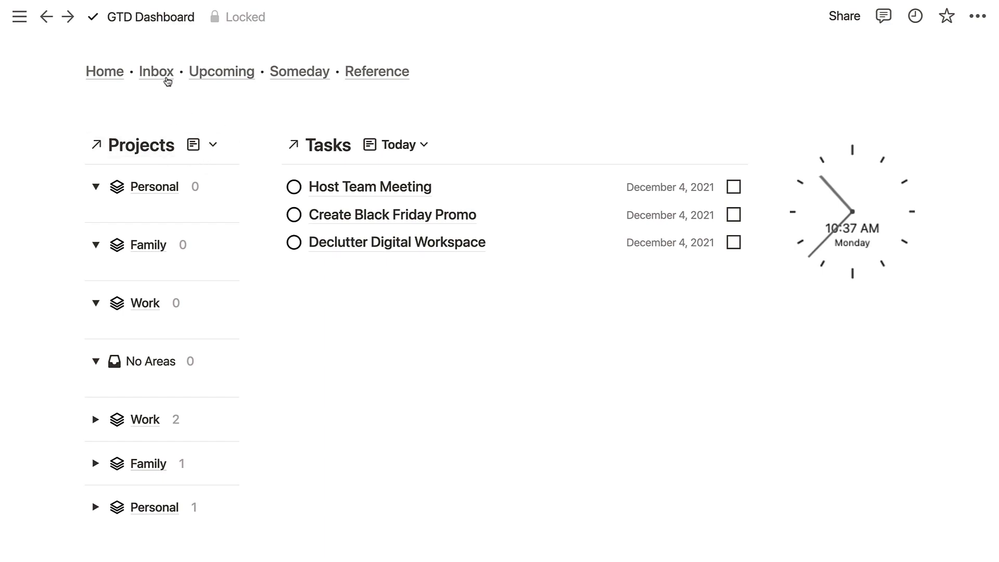
Go to the Inbox page and preview the Bento: All Messaging item.
left_click(167, 79)
scroll(297, 290, "down", 3)
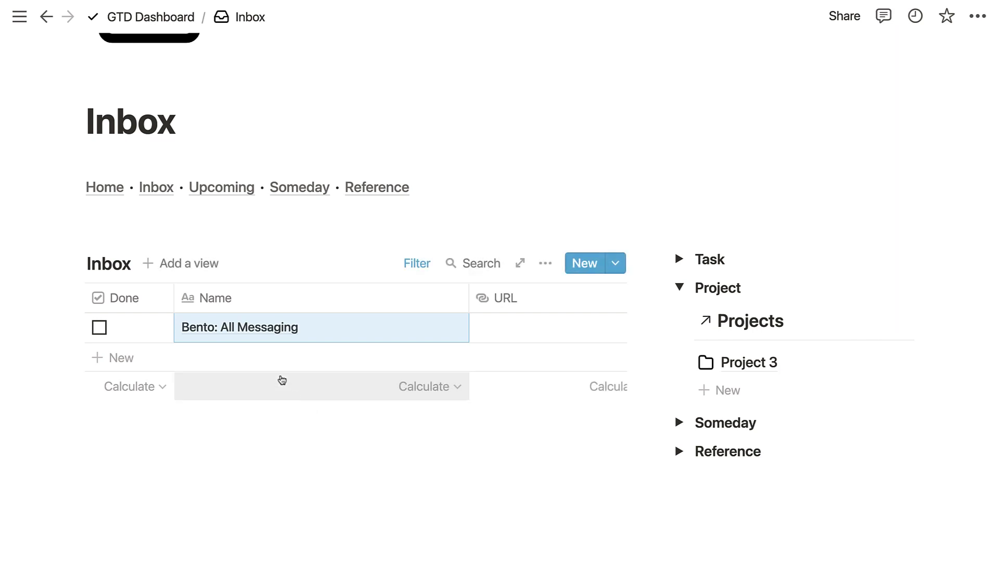
left_click(421, 333)
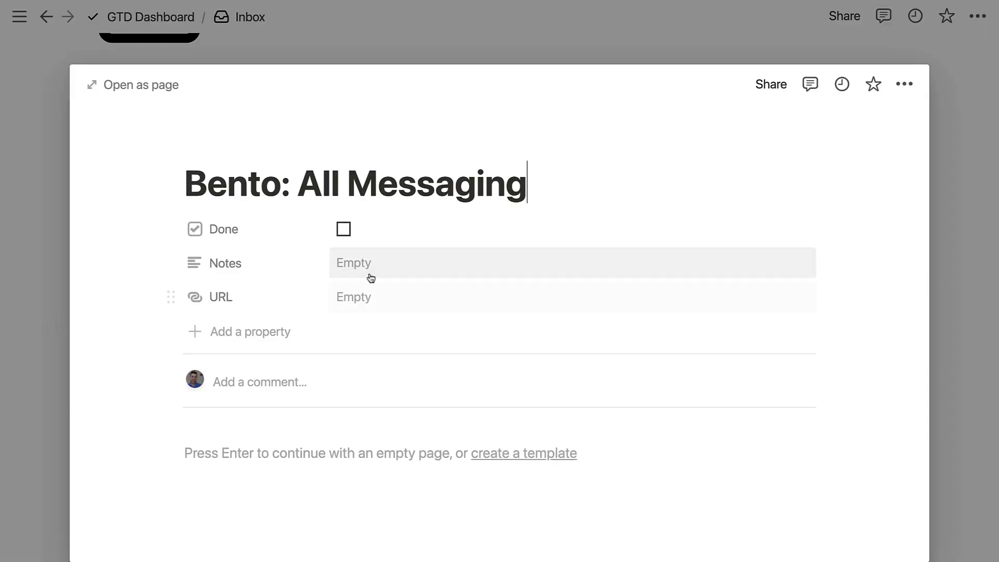
left_click(55, 211)
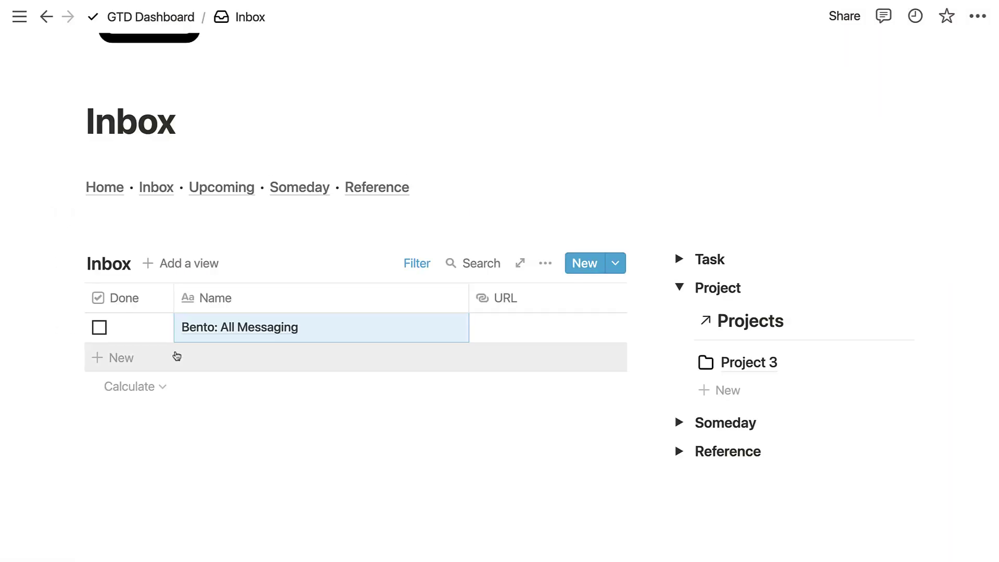
Expand the Task section and drag the Bento: All Messaging row into the Tasks list.
left_click(681, 260)
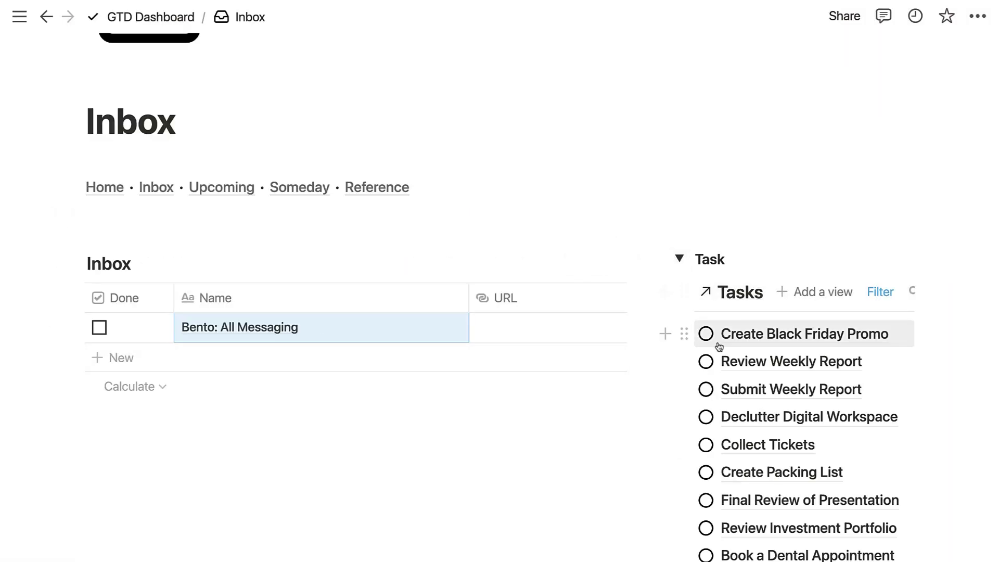
left_click_drag(78, 328, 735, 341)
left_click_drag(74, 327, 721, 354)
Link the Bento: All Messaging task to Project 3 and set its priority to !!
left_click(882, 366)
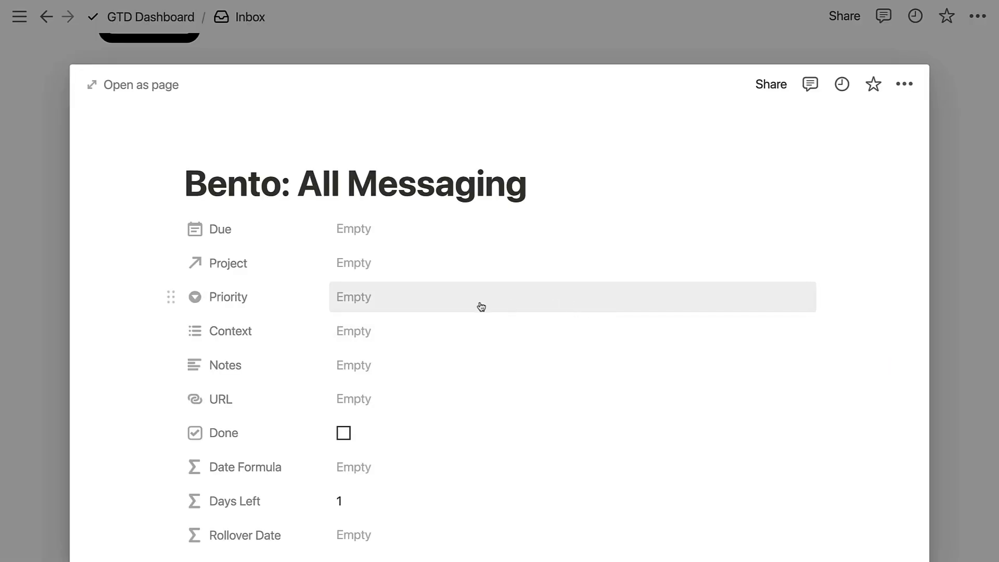
scroll(347, 340, "down", 1)
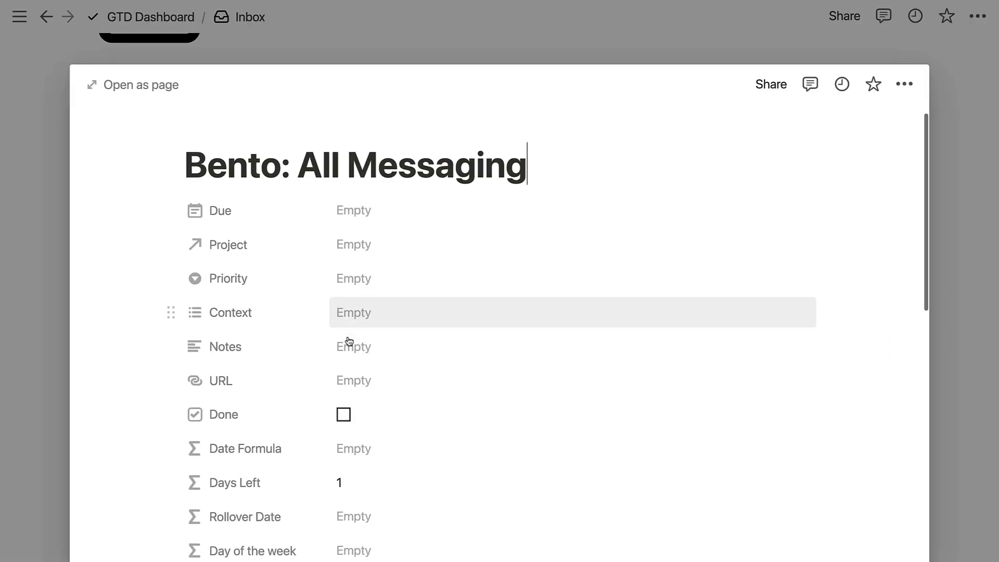
left_click(369, 249)
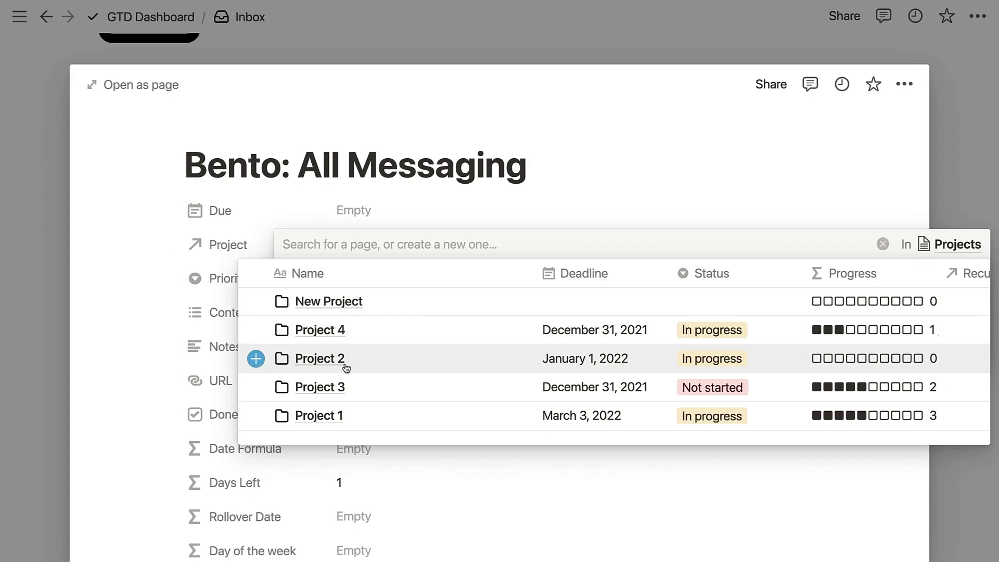
left_click(255, 389)
left_click(389, 285)
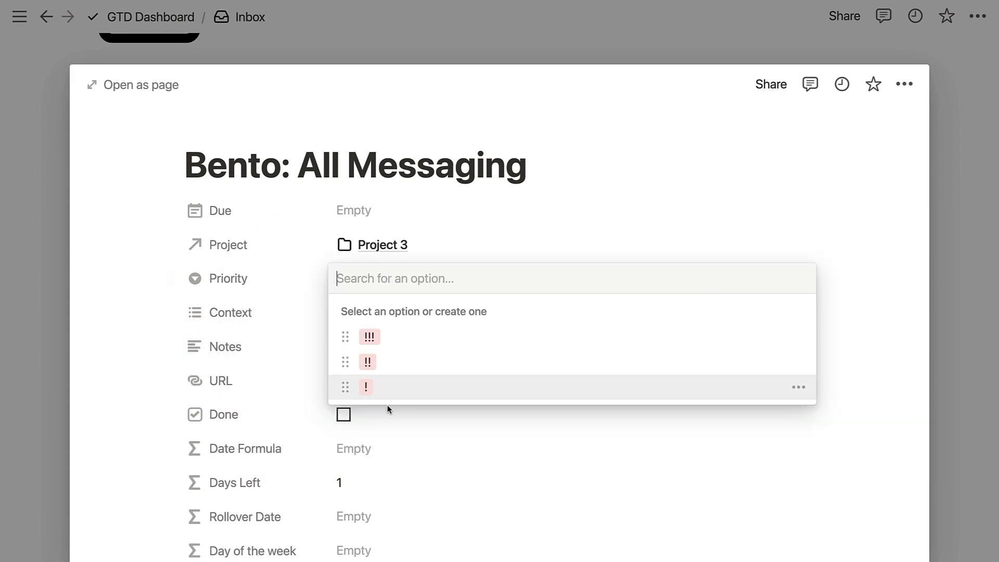
left_click(388, 368)
left_click(281, 352)
left_click(363, 309)
Set the task's context to Computer and its due date to December 6, 2021.
left_click(363, 311)
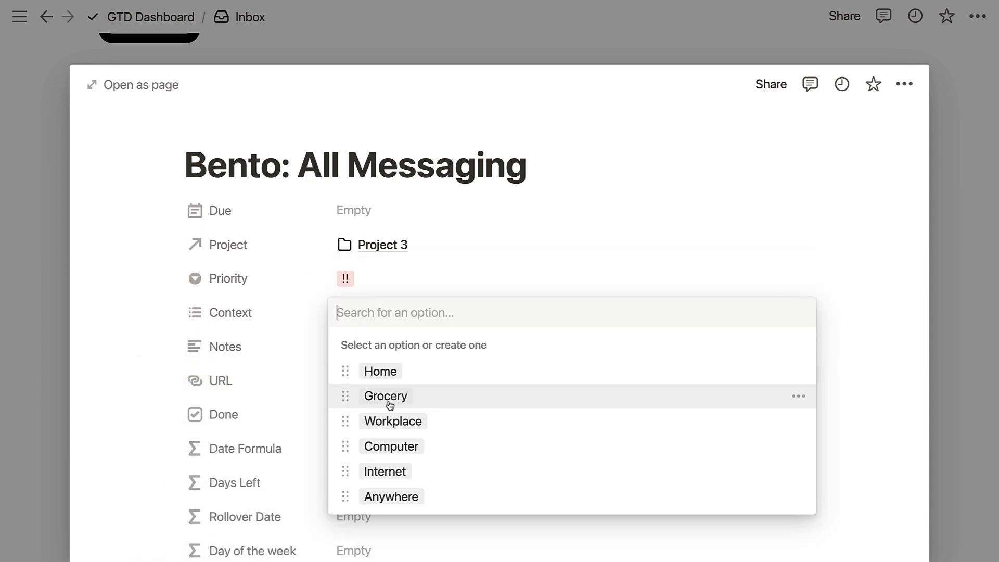
left_click(389, 448)
left_click(367, 189)
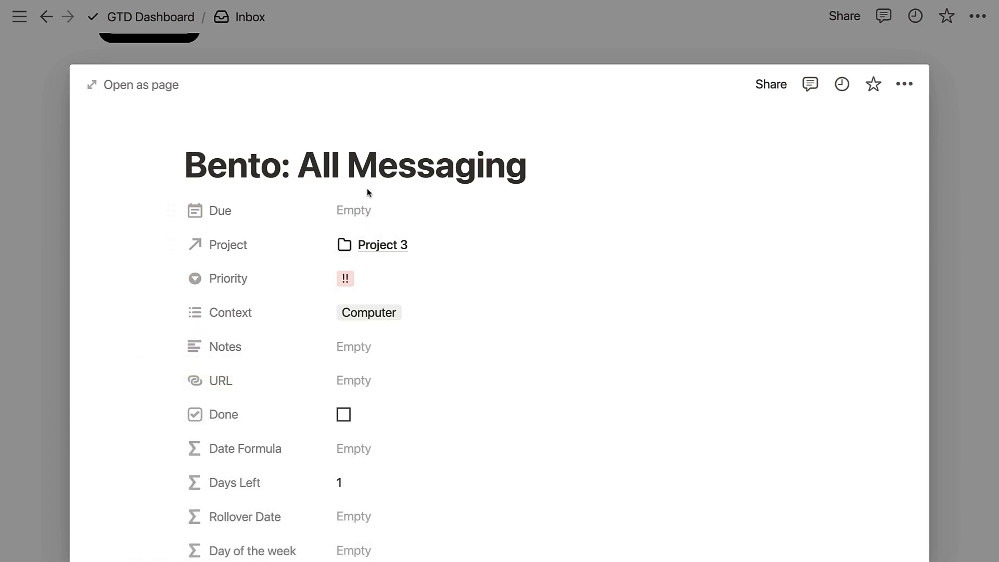
left_click(367, 206)
left_click(159, 177)
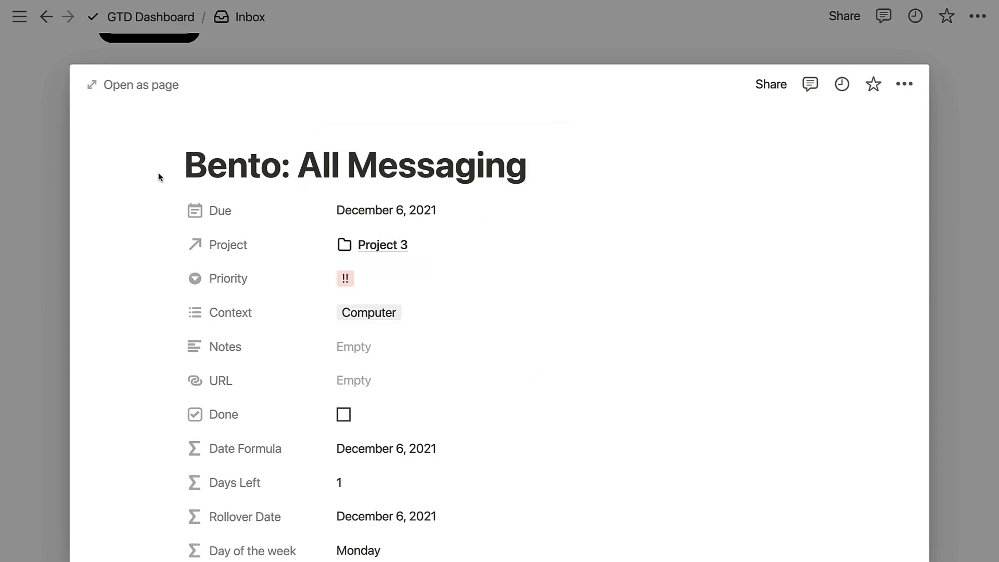
scroll(228, 346, "down", 7)
scroll(227, 339, "up", 2)
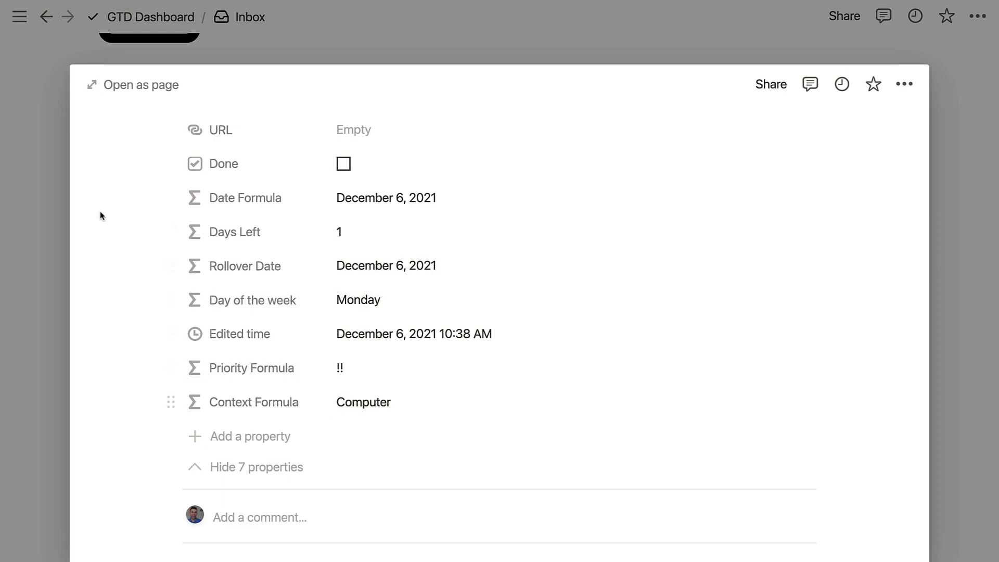
left_click(55, 208)
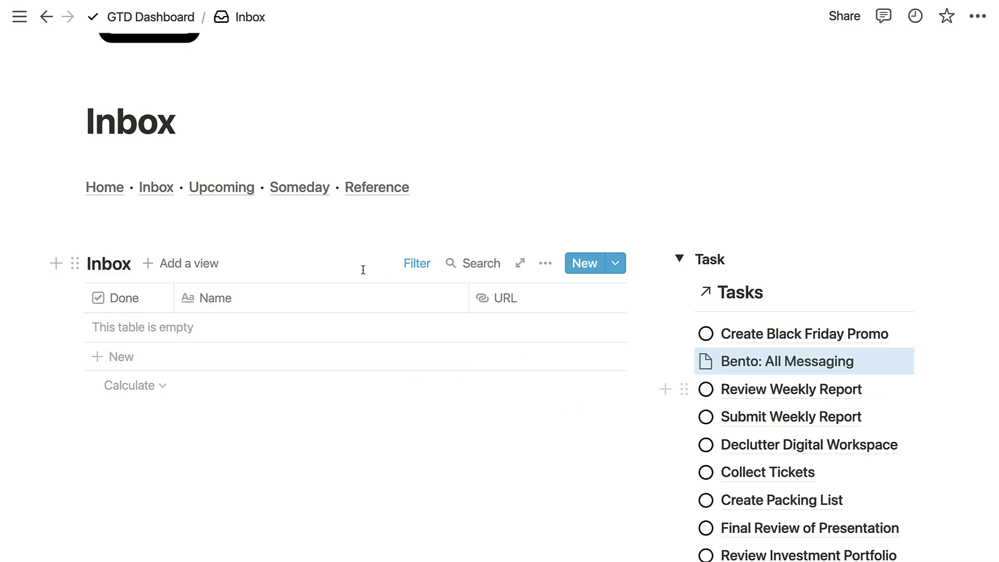
Go to the Upcoming page and scroll through its Today, Next 7 days and Next 30 days groups.
left_click(208, 190)
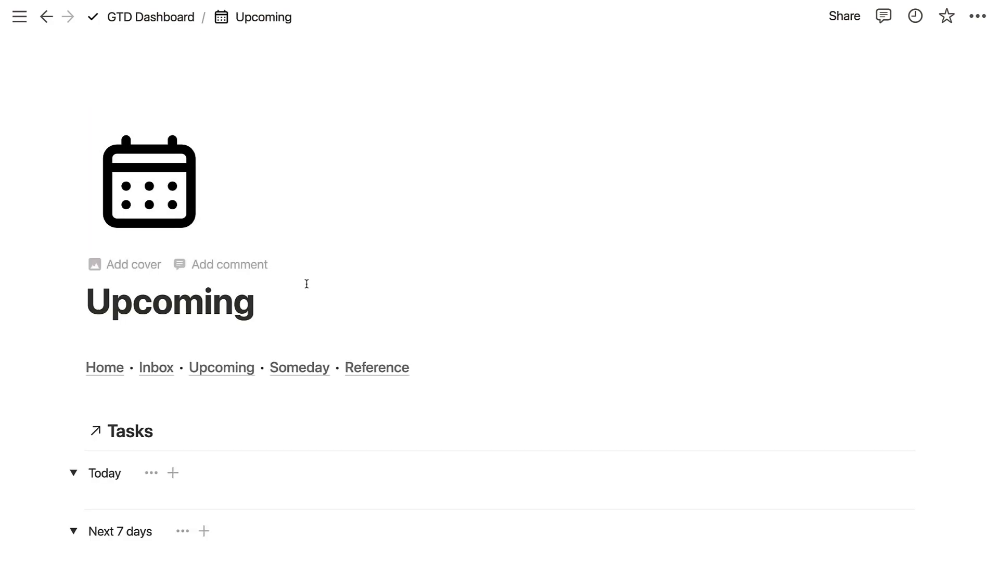
scroll(352, 404, "down", 6)
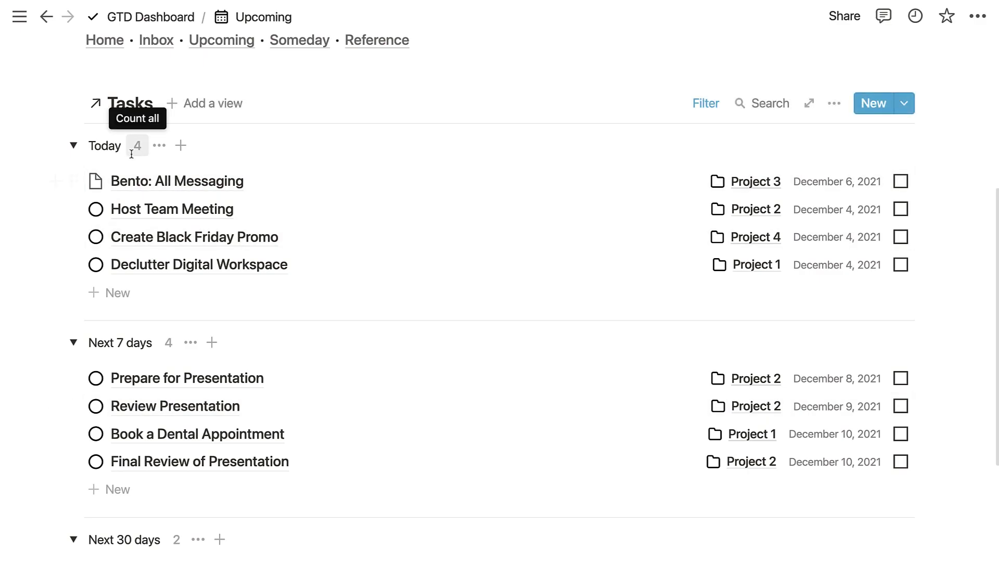
scroll(156, 198, "down", 1)
scroll(177, 221, "up", 1)
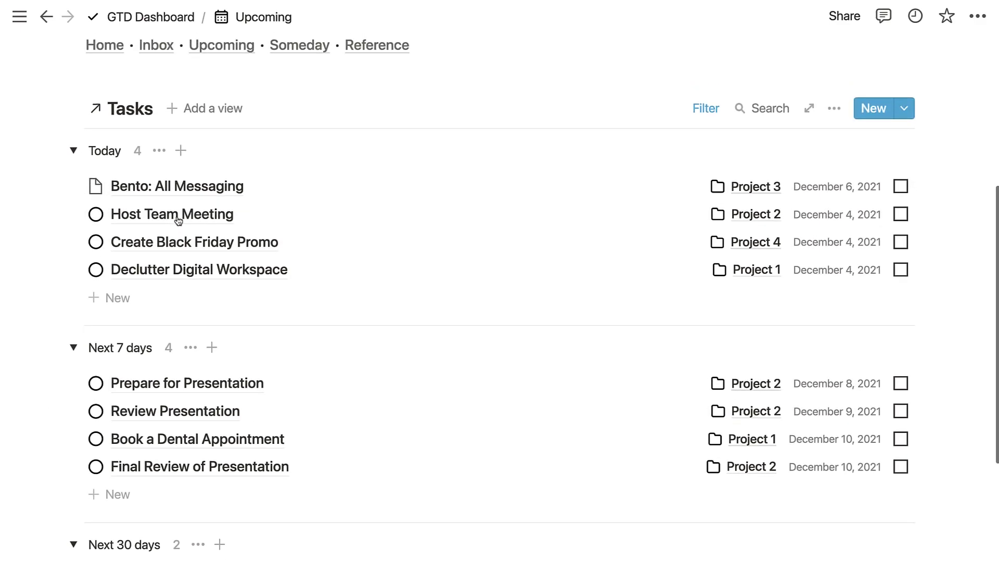
scroll(178, 221, "down", 6)
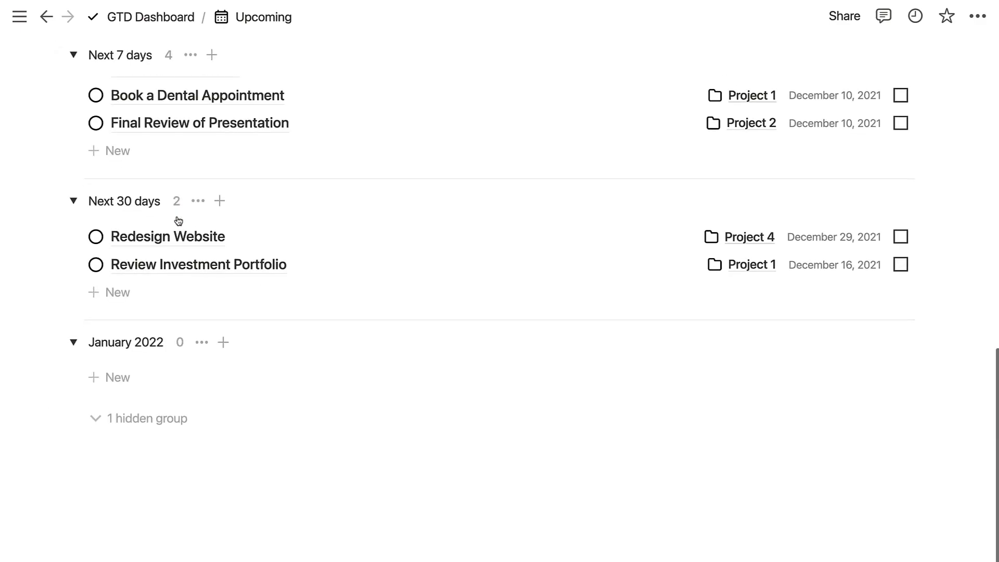
scroll(177, 218, "up", 12)
scroll(177, 218, "down", 3)
scroll(260, 409, "down", 2)
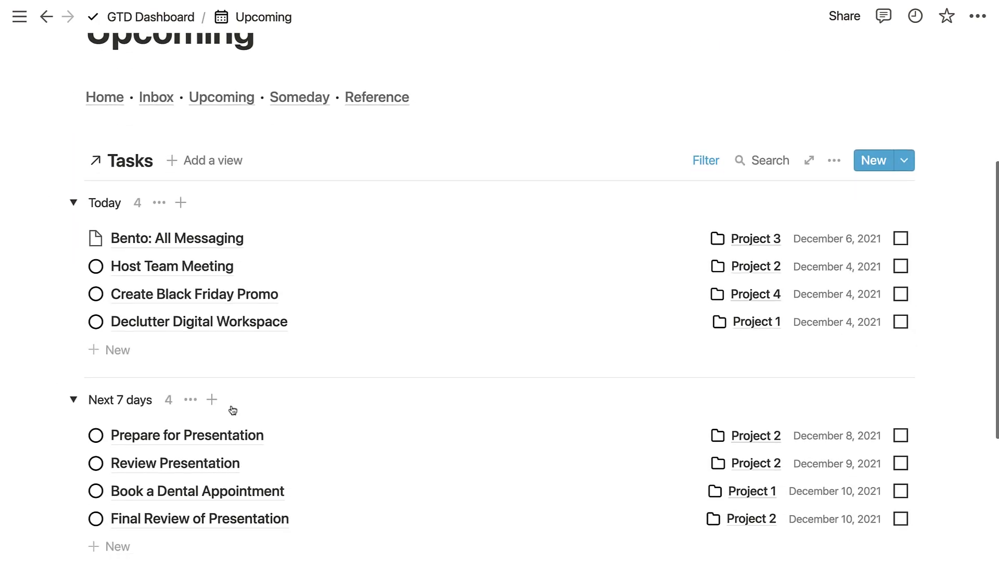
Preview the Bento: All Messaging task twice, closing the preview each time.
left_click(220, 244)
scroll(323, 386, "down", 9)
left_click(40, 169)
scroll(294, 237, "up", 2)
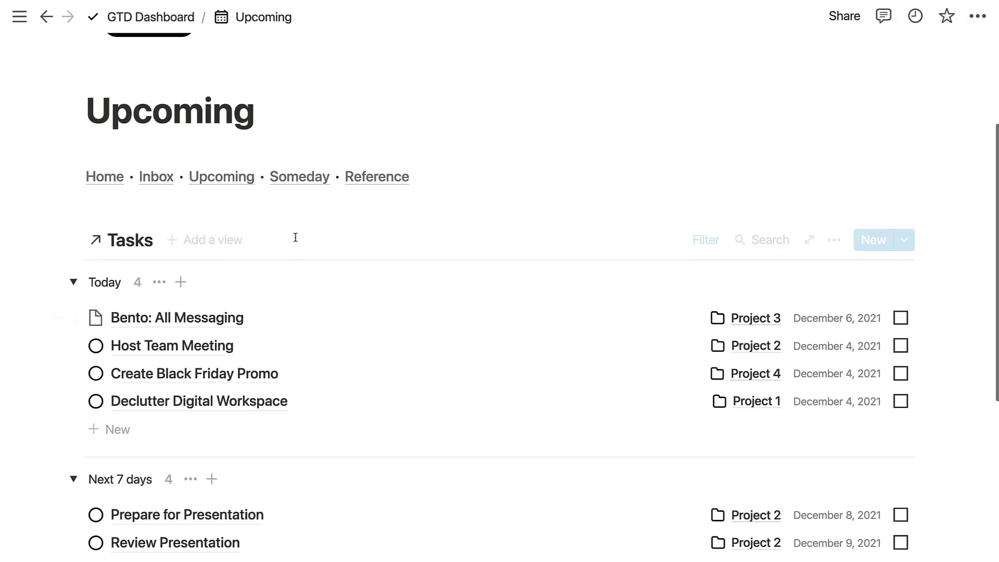
left_click(199, 327)
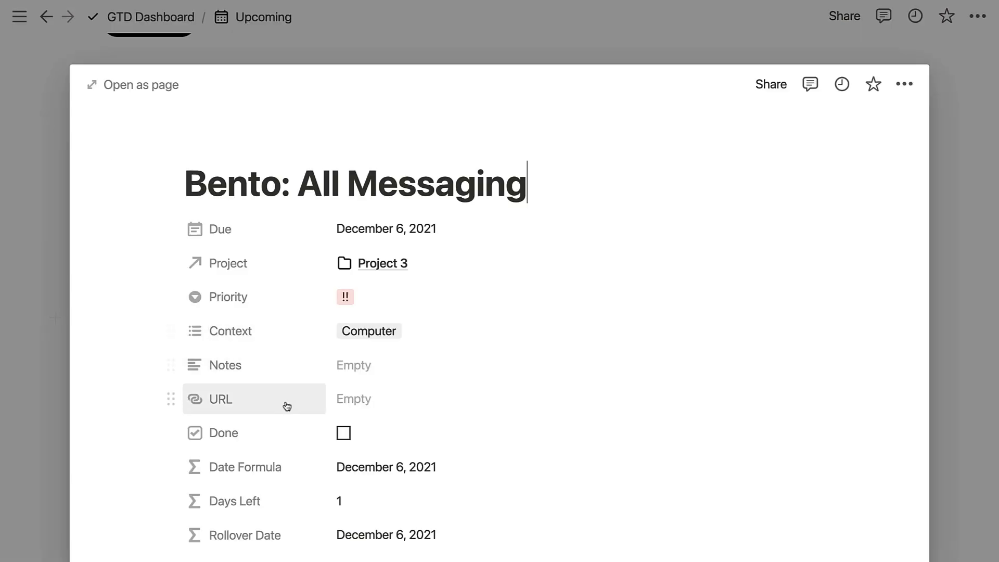
left_click(43, 257)
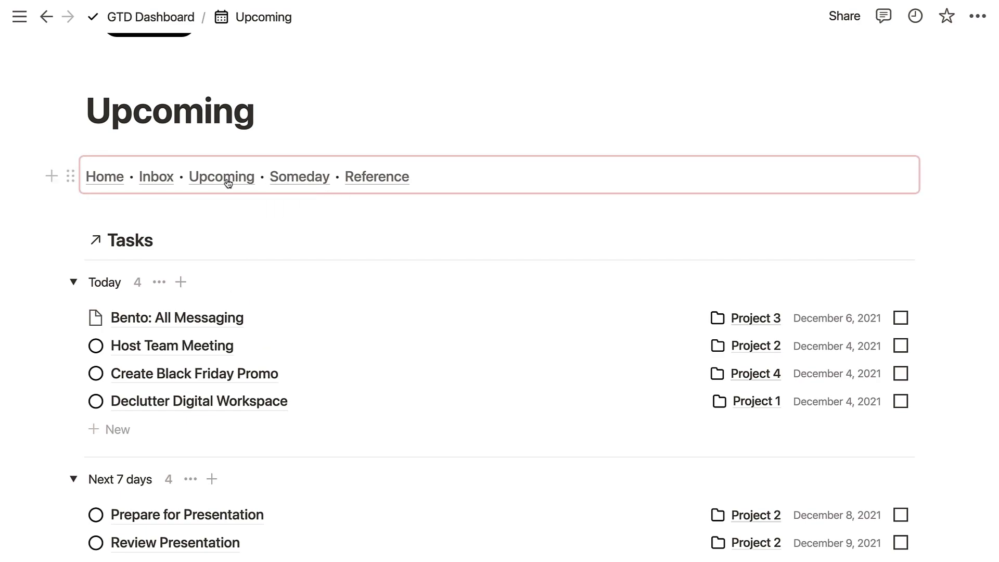
Go to the Someday page, preview Plan Trip to Korea, then close the preview.
left_click(291, 178)
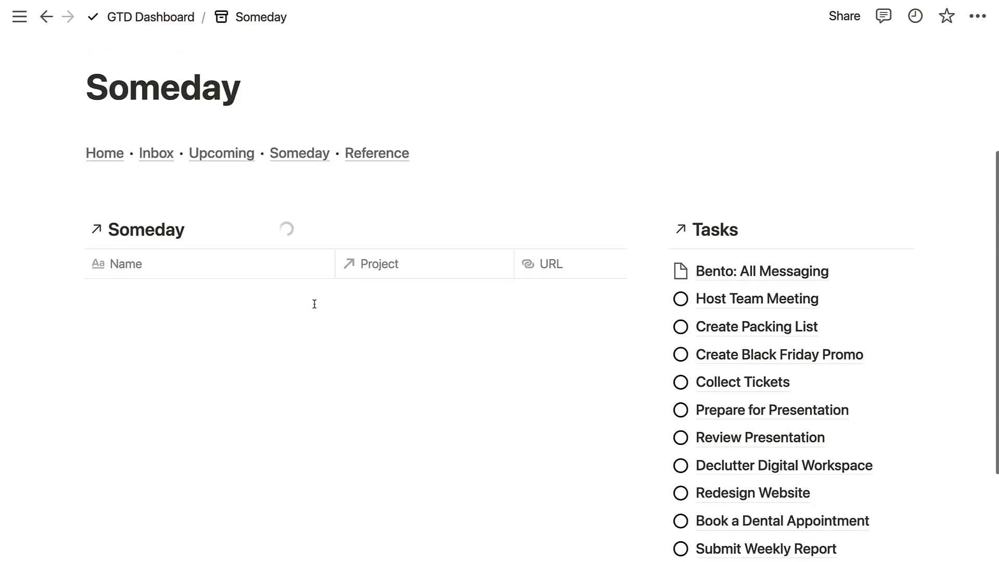
scroll(314, 304, "down", 3)
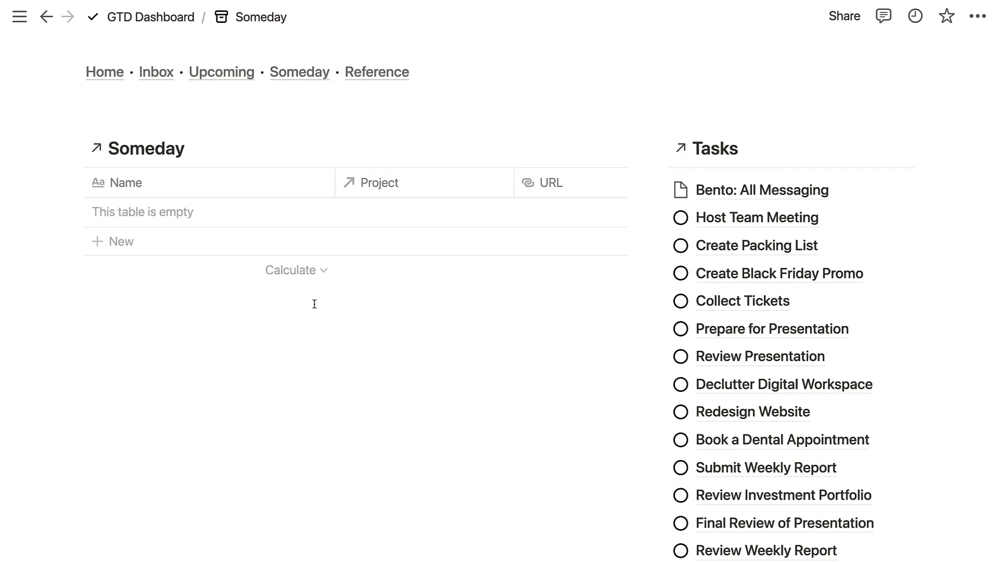
left_click(299, 212)
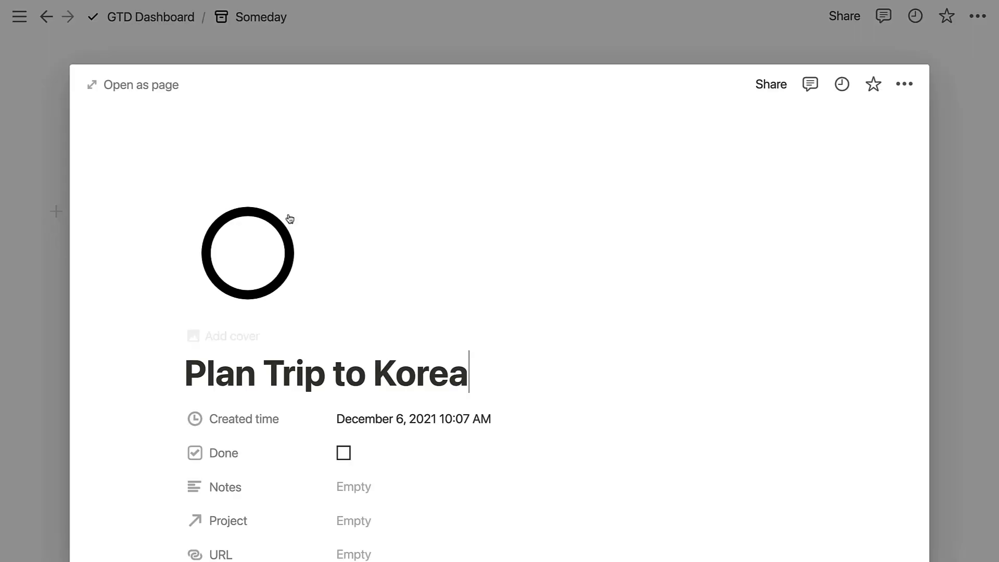
scroll(312, 418, "down", 10)
scroll(298, 420, "up", 5)
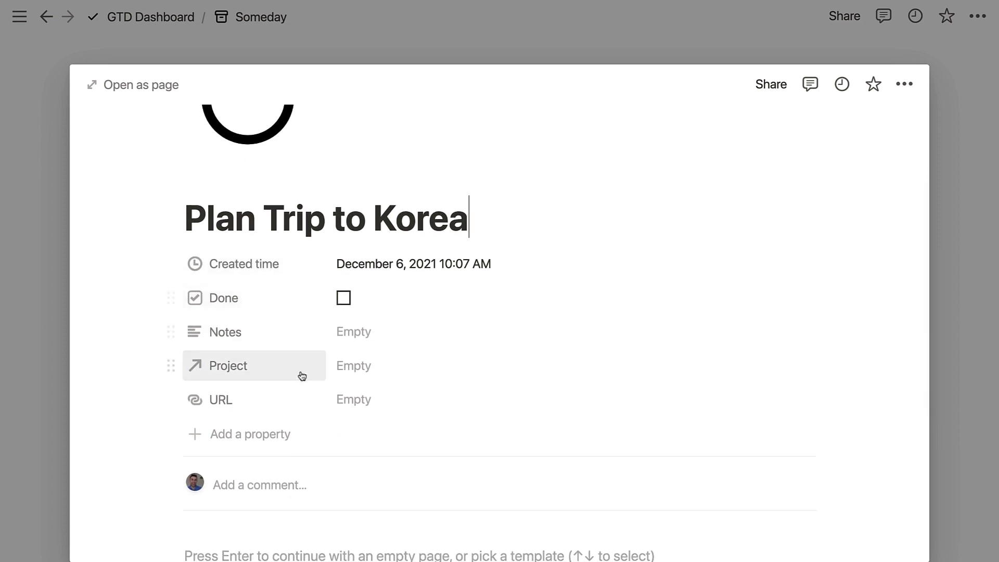
left_click(53, 265)
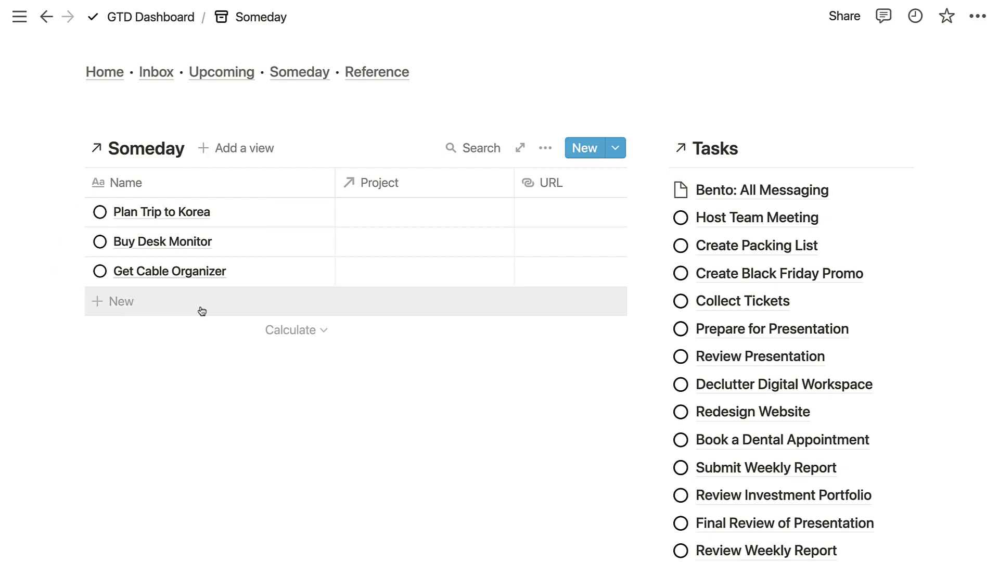
Visit the Reference page, return to the GTD Dashboard, and show the Tasks views list.
left_click(364, 71)
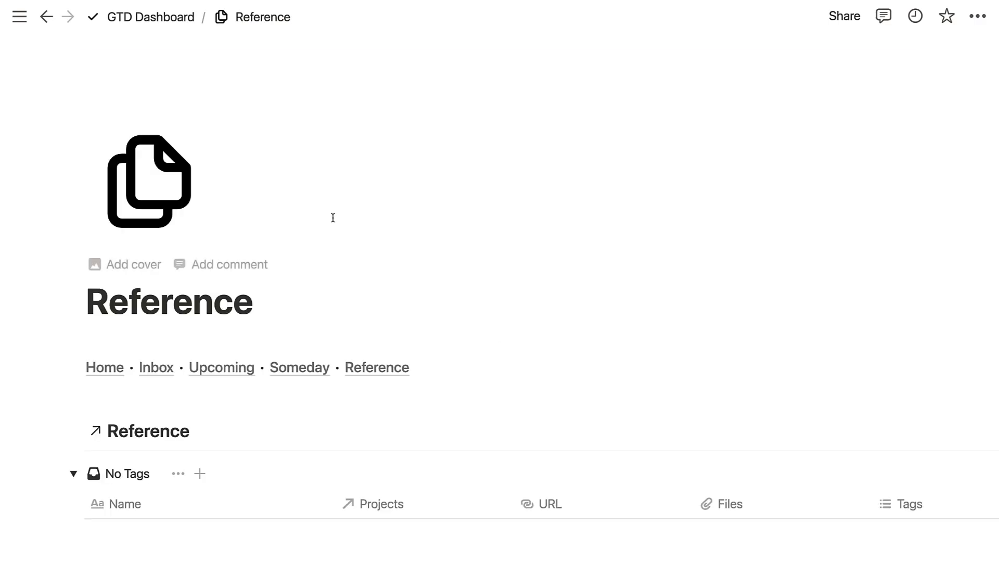
scroll(333, 218, "down", 2)
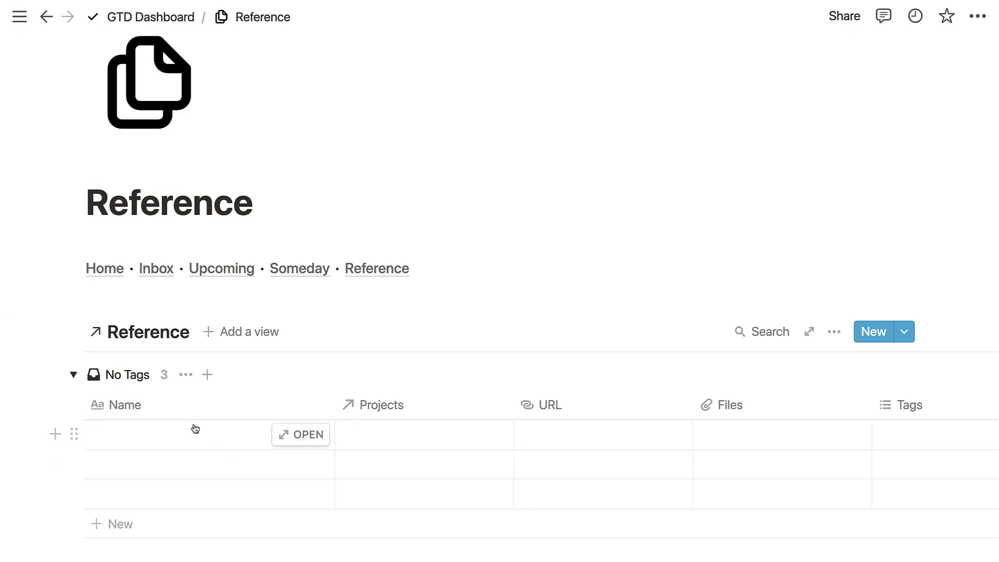
left_click(114, 276)
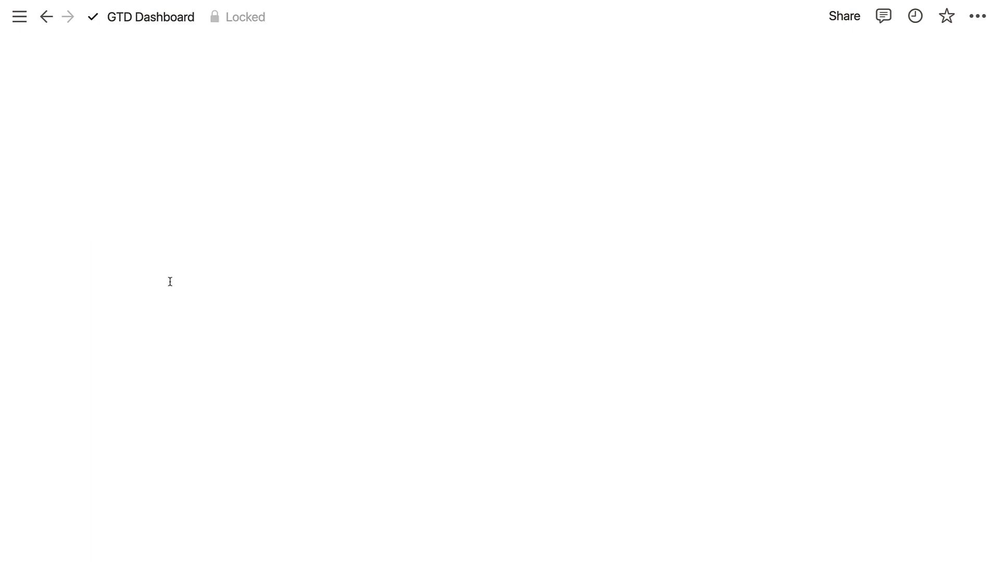
scroll(232, 331, "down", 5)
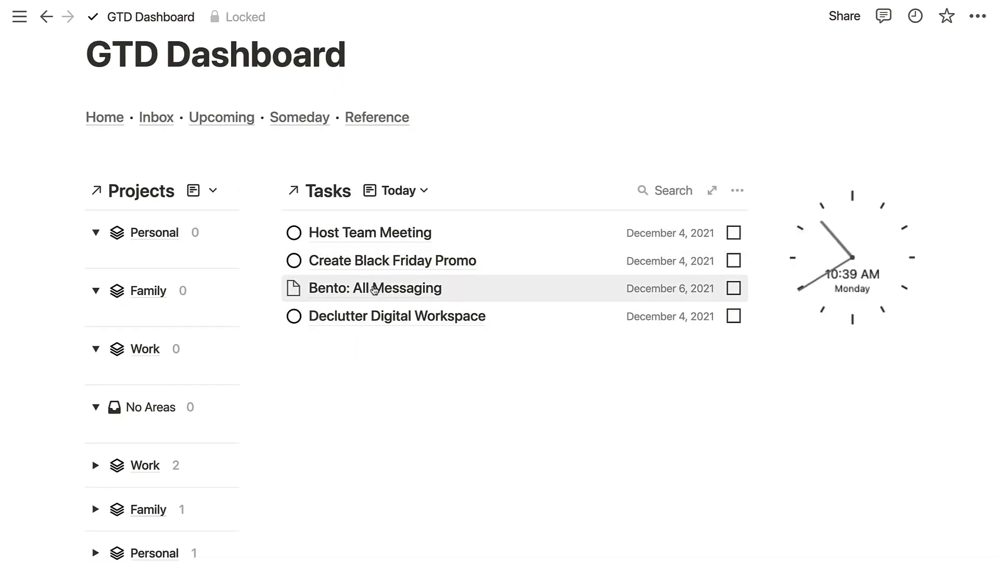
left_click(399, 190)
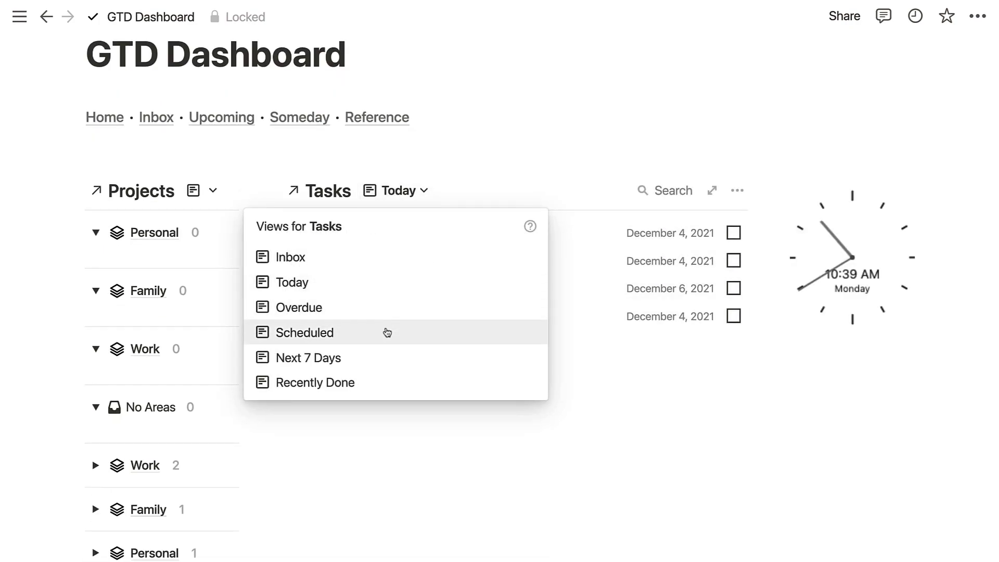
Switch the tasks to the Scheduled view, then open Areas and preview the Personal area.
left_click(387, 333)
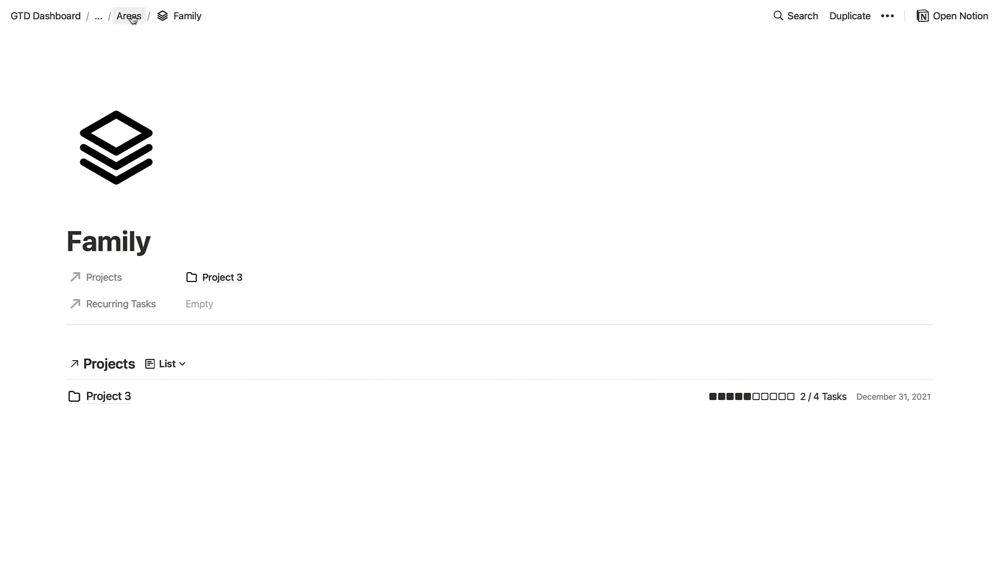
left_click(130, 17)
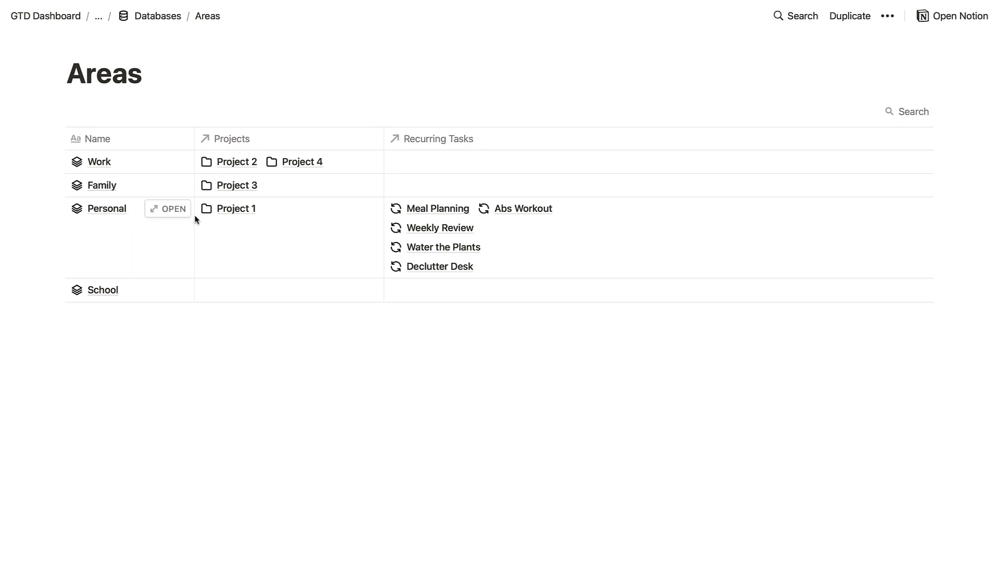
left_click(177, 213)
scroll(314, 314, "down", 1)
scroll(314, 315, "up", 1)
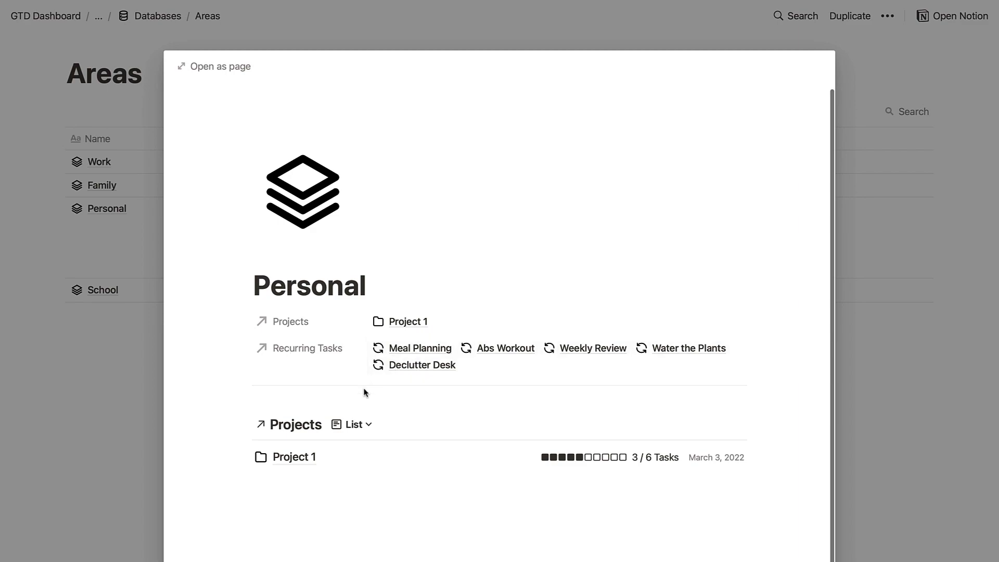
left_click(89, 309)
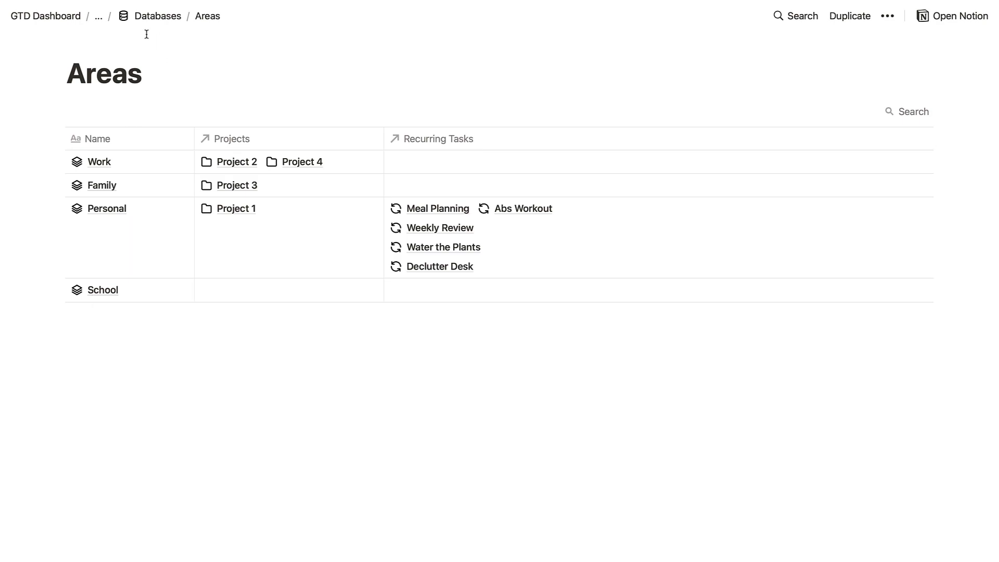
Navigate back to the GTD Dashboard page.
left_click(45, 16)
scroll(311, 323, "down", 5)
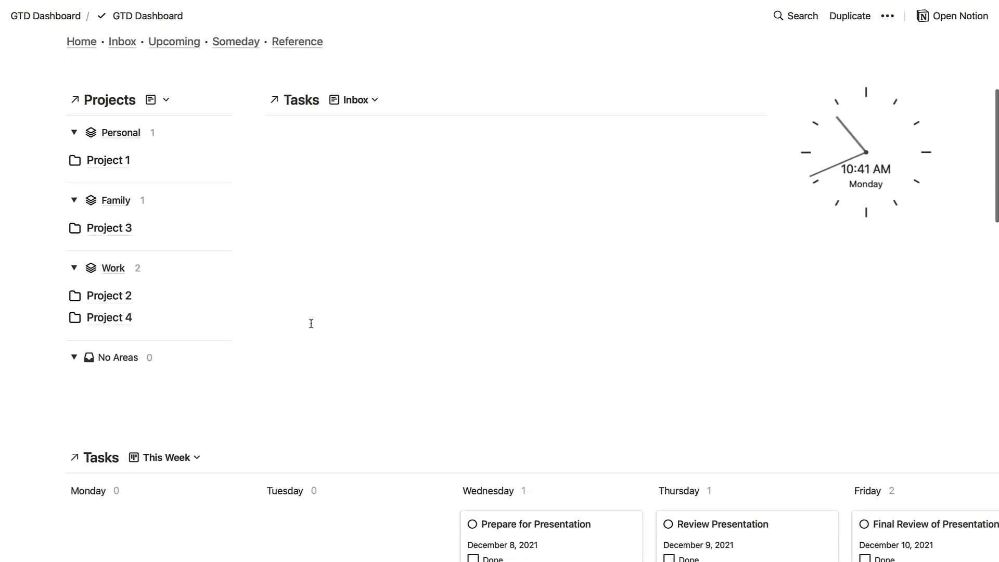
scroll(310, 323, "up", 2)
Switch the Tasks view to Today, showing three tasks due December 4, 2021.
left_click(366, 147)
left_click(357, 210)
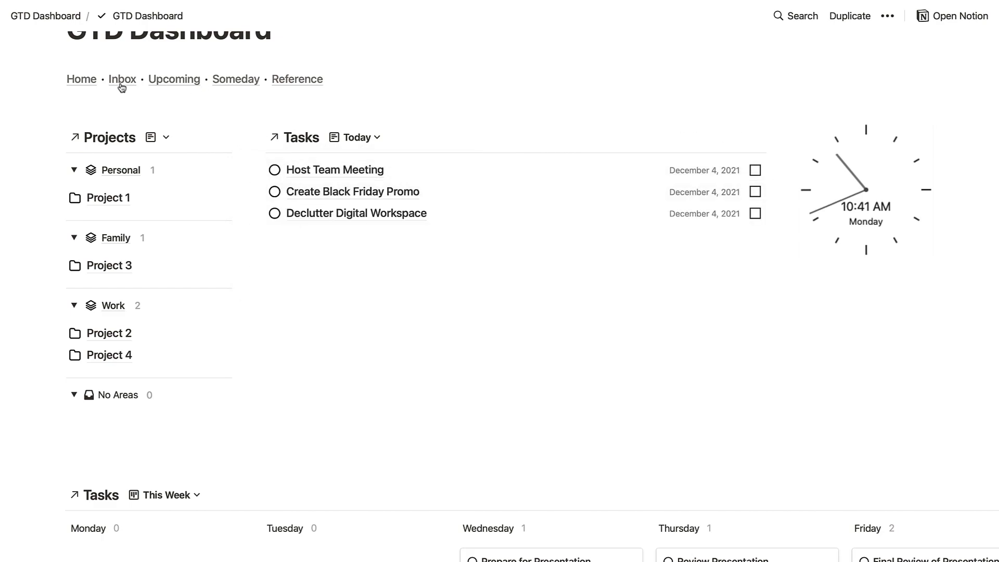
scroll(314, 304, "down", 5)
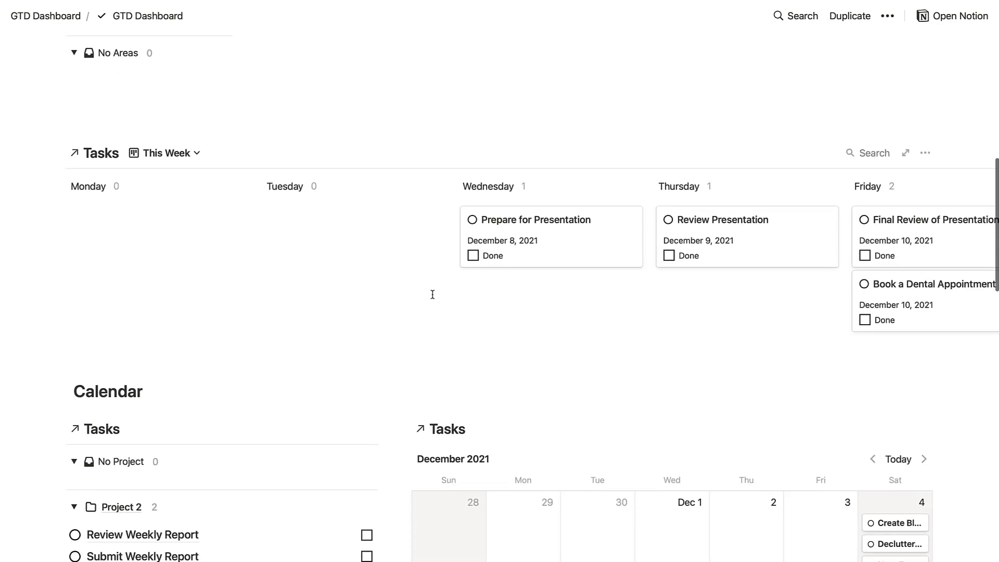
scroll(433, 294, "down", 8)
scroll(432, 294, "down", 7)
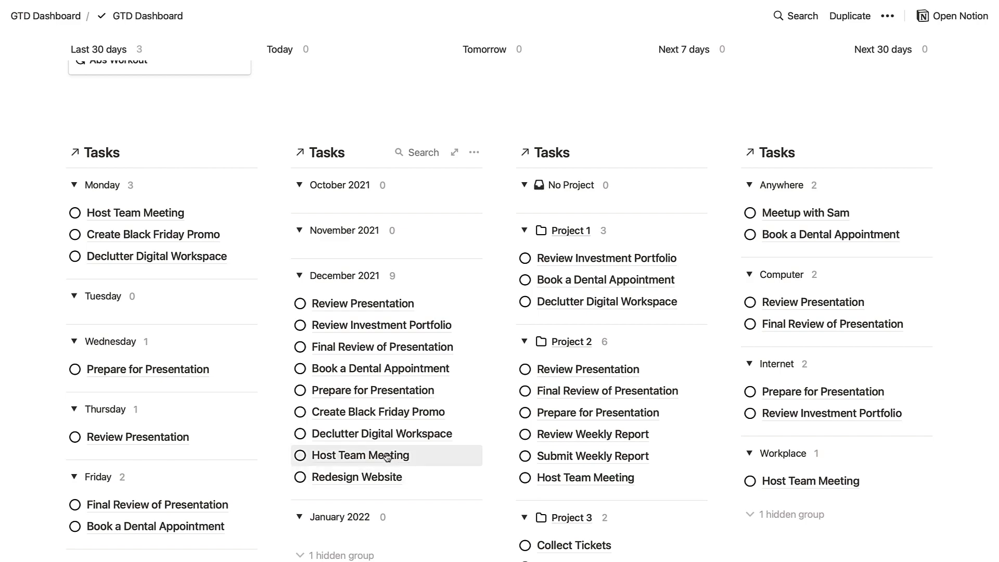
scroll(408, 445, "up", 10)
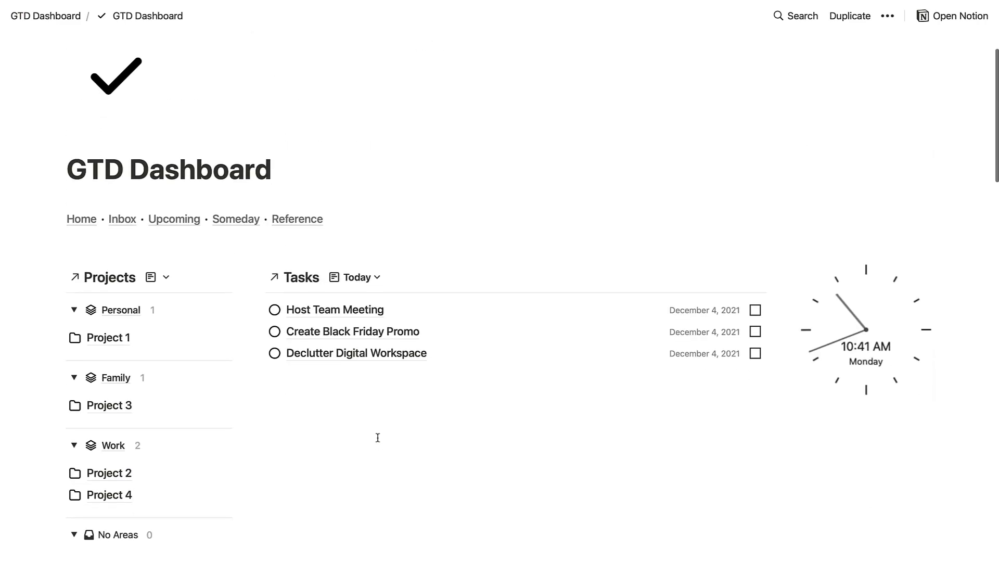